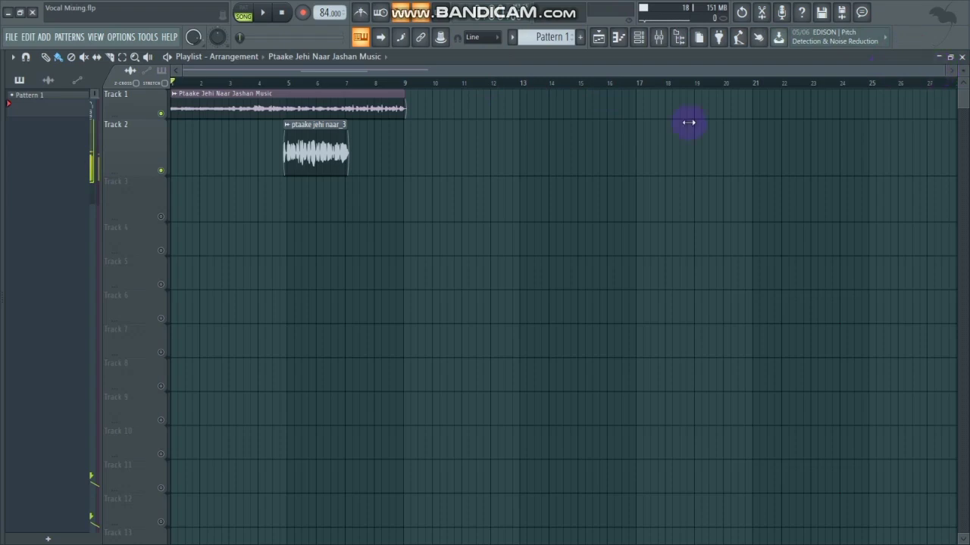
Zoom the playlist in around the clips and make Track 1 and Track 2 taller for larger waveforms.
scroll(688, 122, "up", 3)
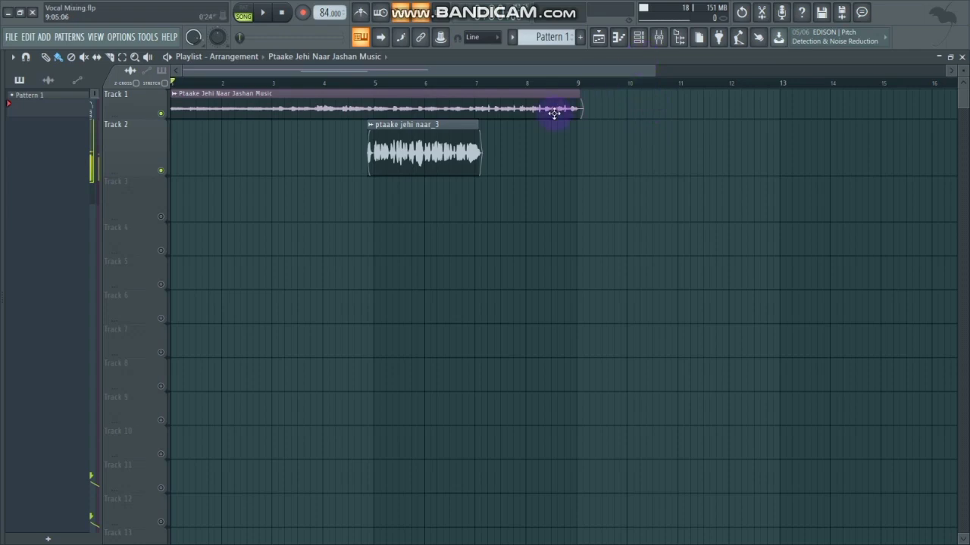
left_click_drag(656, 71, 629, 65)
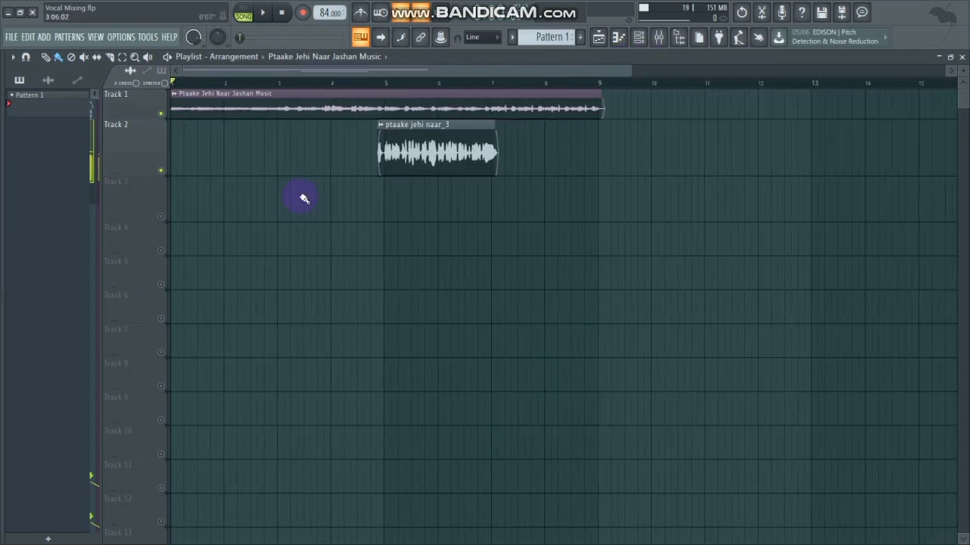
left_click_drag(131, 133, 131, 219)
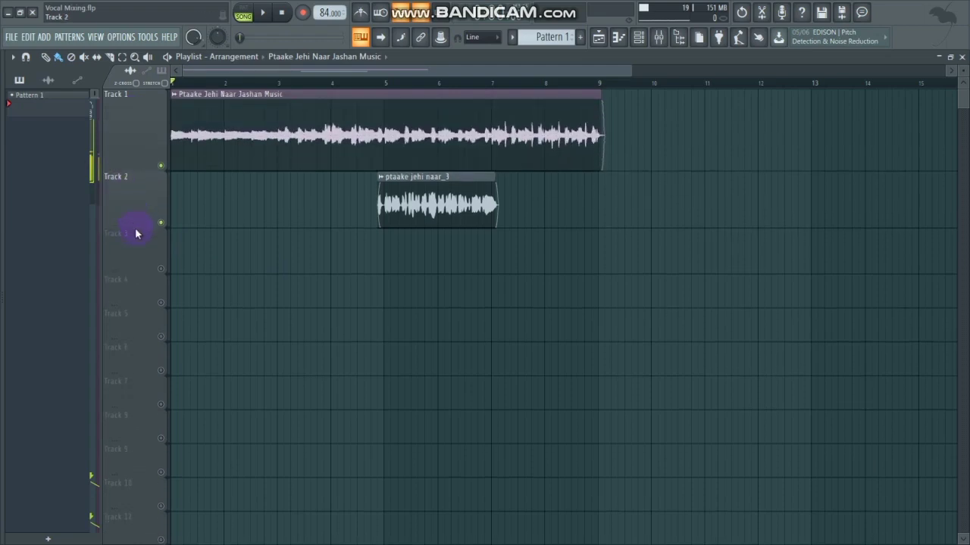
left_click_drag(127, 265, 127, 269)
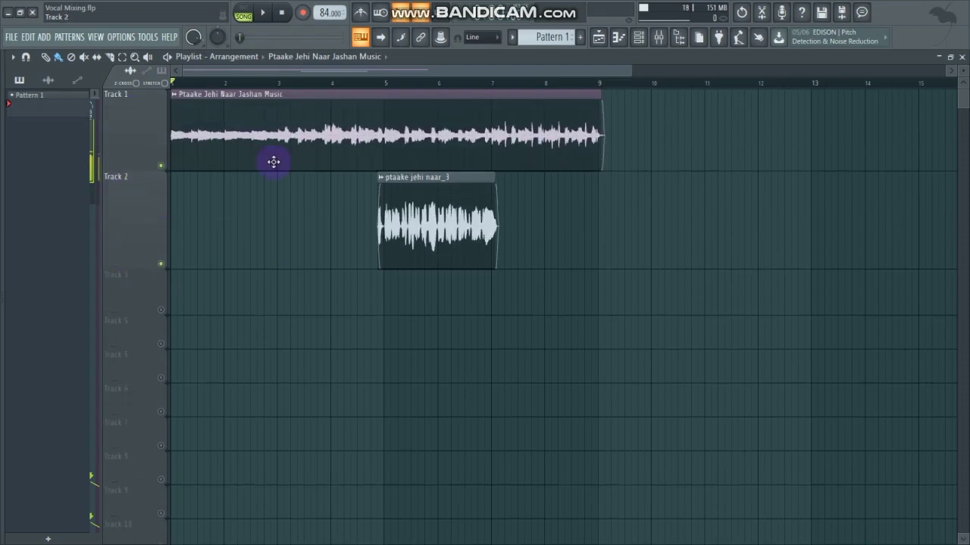
Play the arrangement from the start to hear music and vocal together, close the mixer, and stop playback.
left_click(266, 12)
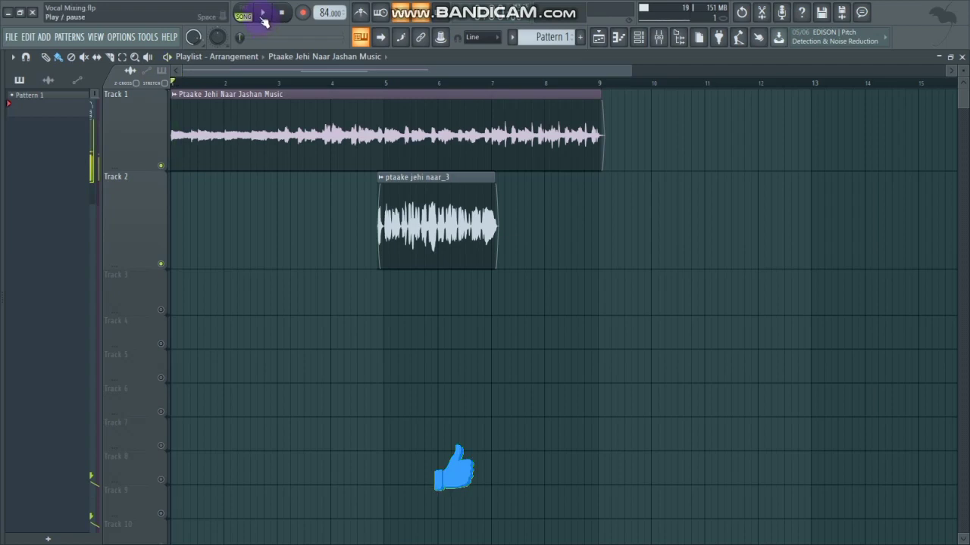
key("space")
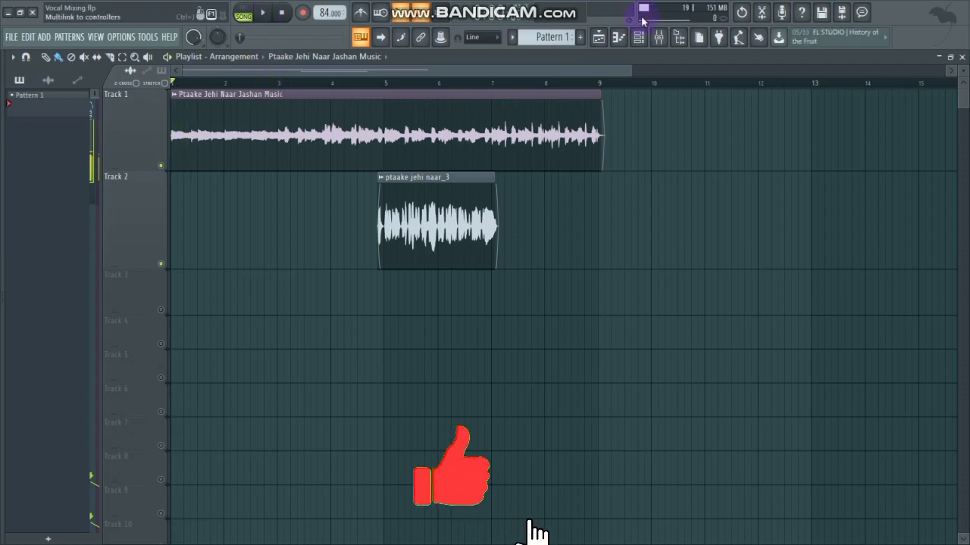
left_click(659, 37)
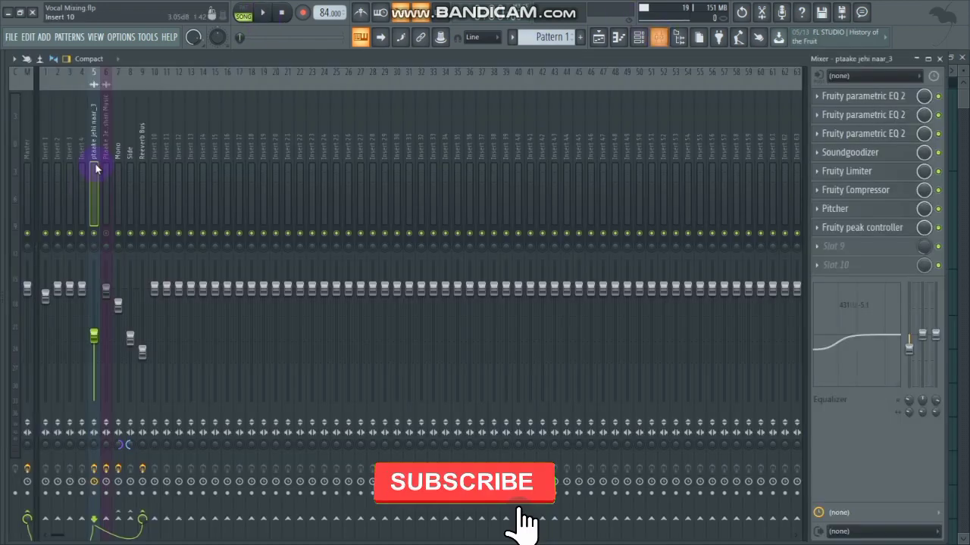
right_click(95, 233)
right_click(95, 233)
key("space")
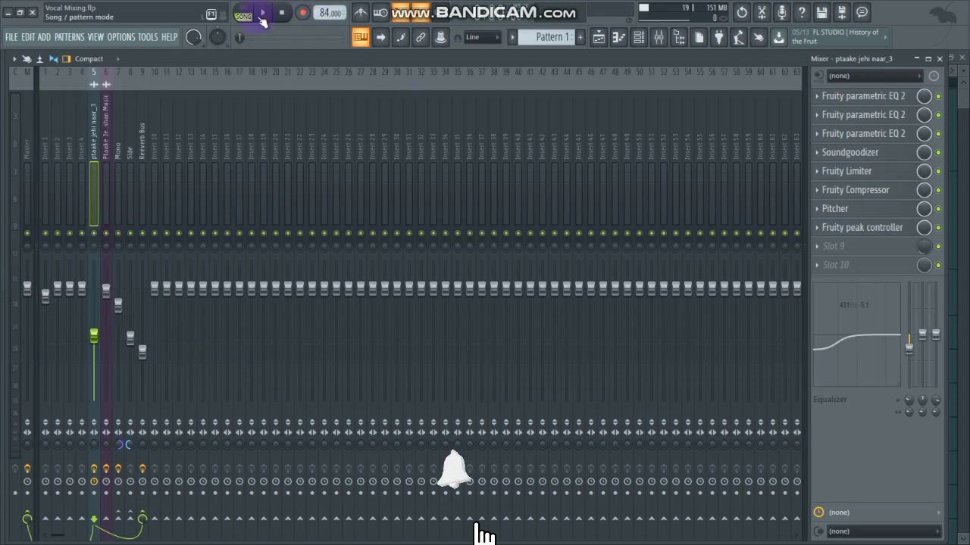
left_click(939, 59)
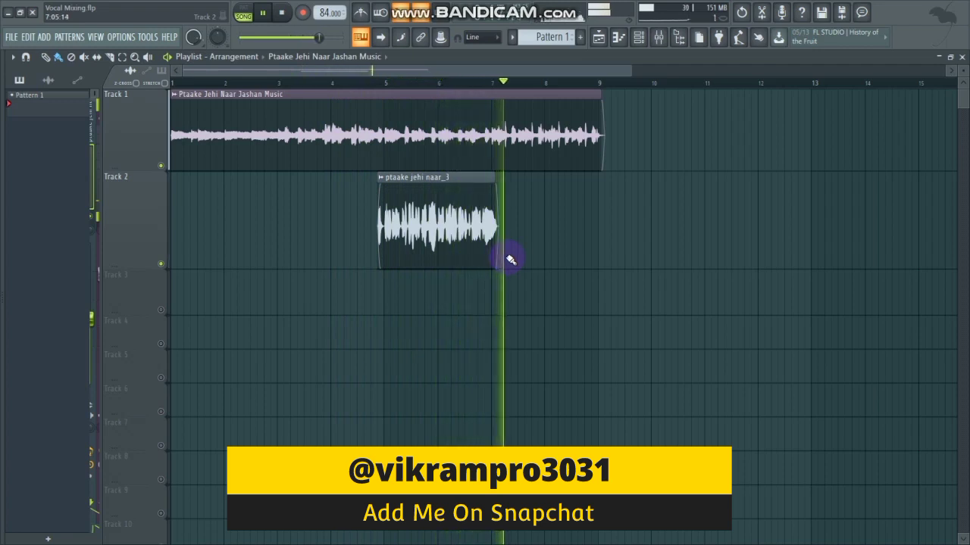
key("space")
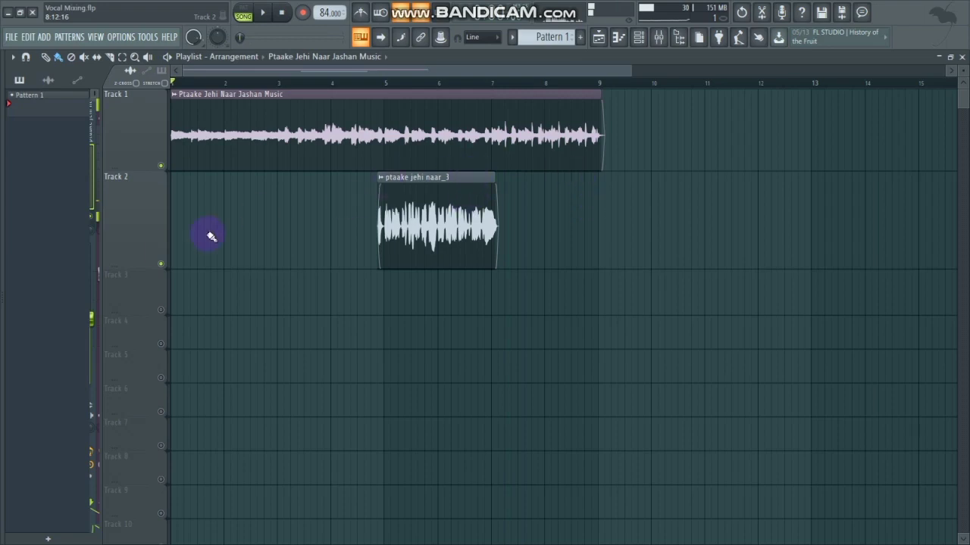
Solo Track 2 with the vocal and place the playhead just before the vocal clip.
left_click(161, 266)
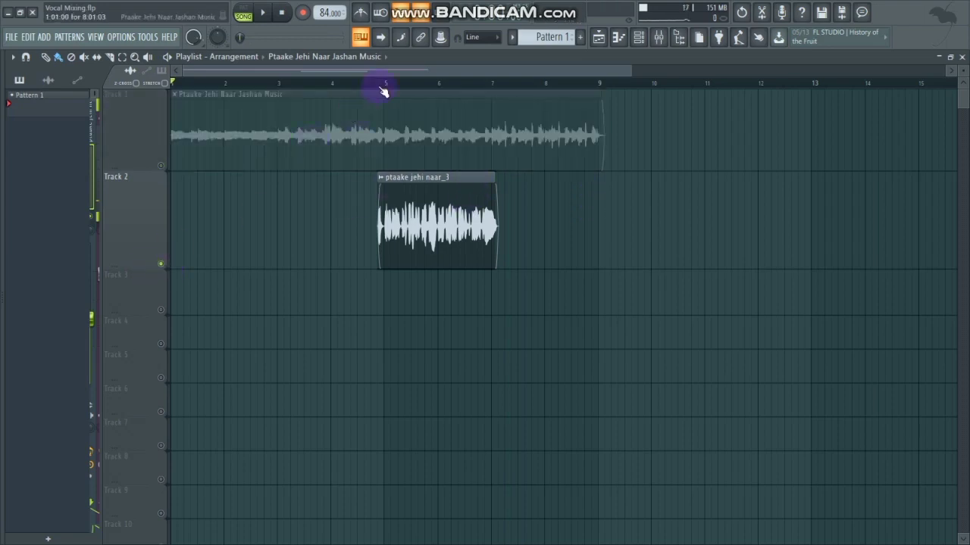
left_click(377, 84)
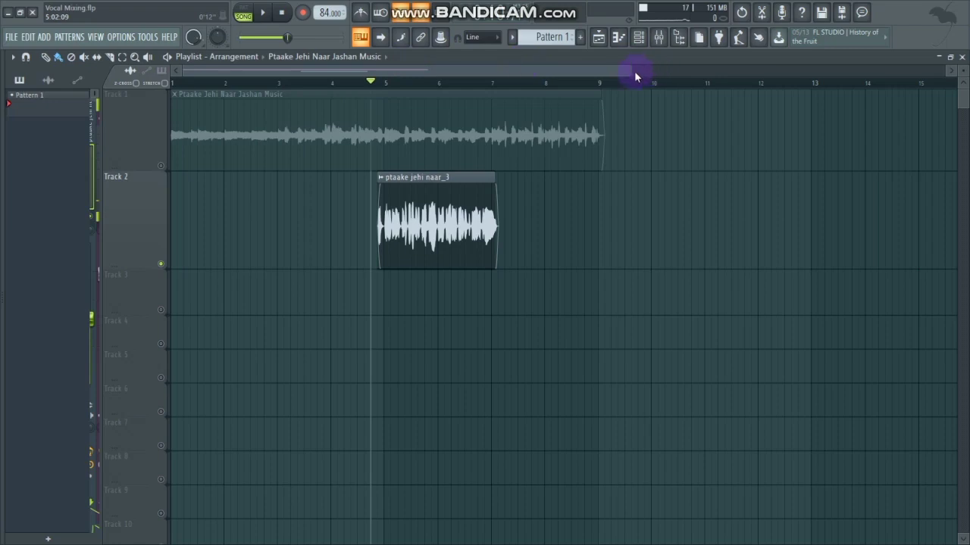
left_click_drag(616, 72, 353, 72)
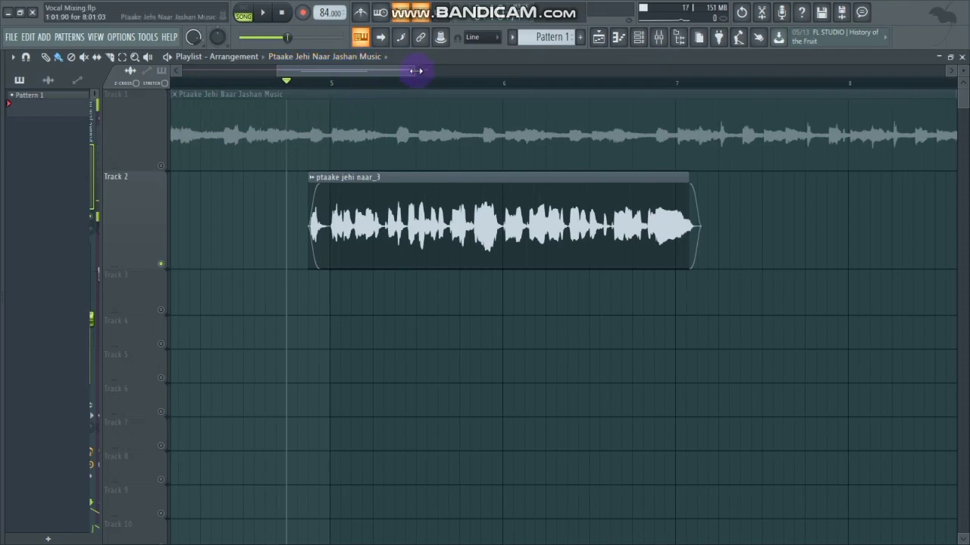
left_click_drag(416, 70, 374, 74)
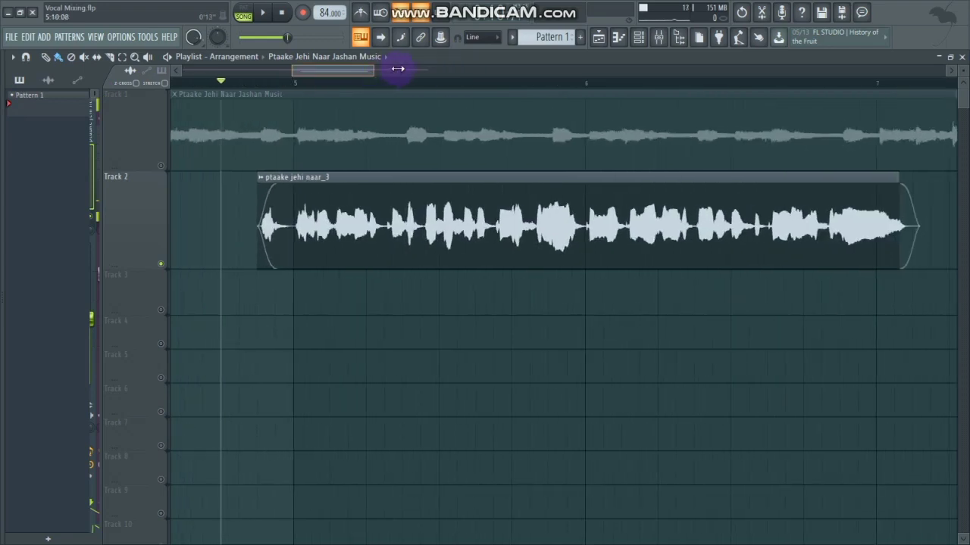
Set the main snap to (none) and extend the start of the vocal clip slightly earlier.
scroll(731, 176, "down", 1)
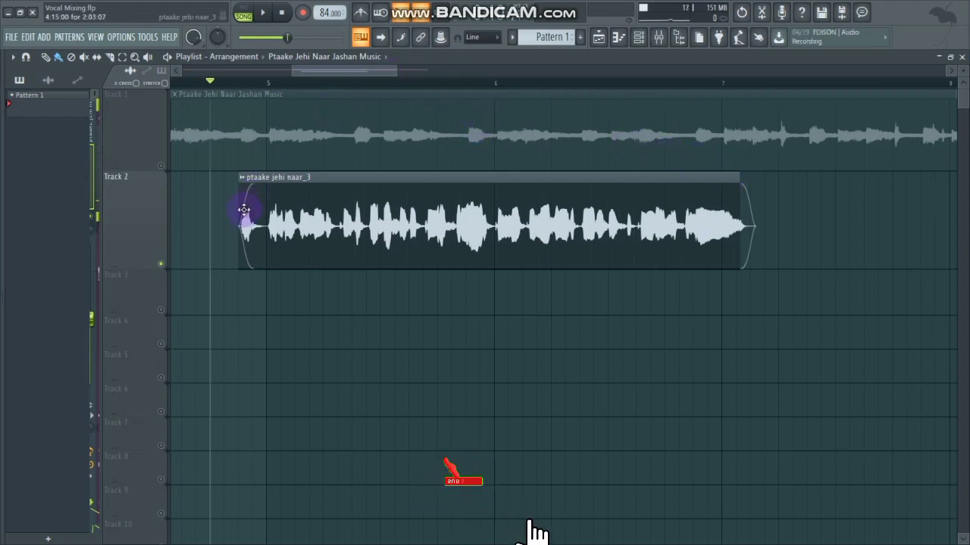
scroll(485, 38, "down", 2)
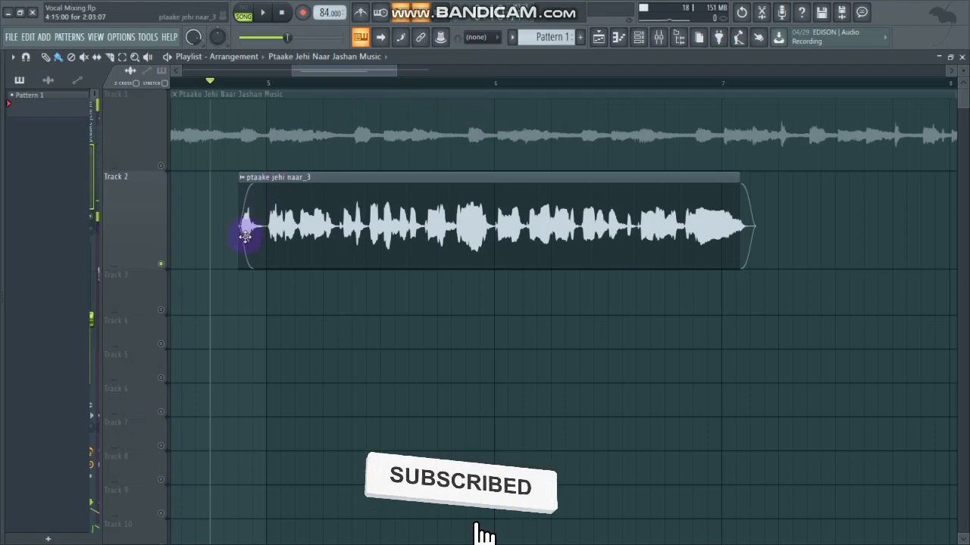
left_click_drag(241, 237, 237, 236)
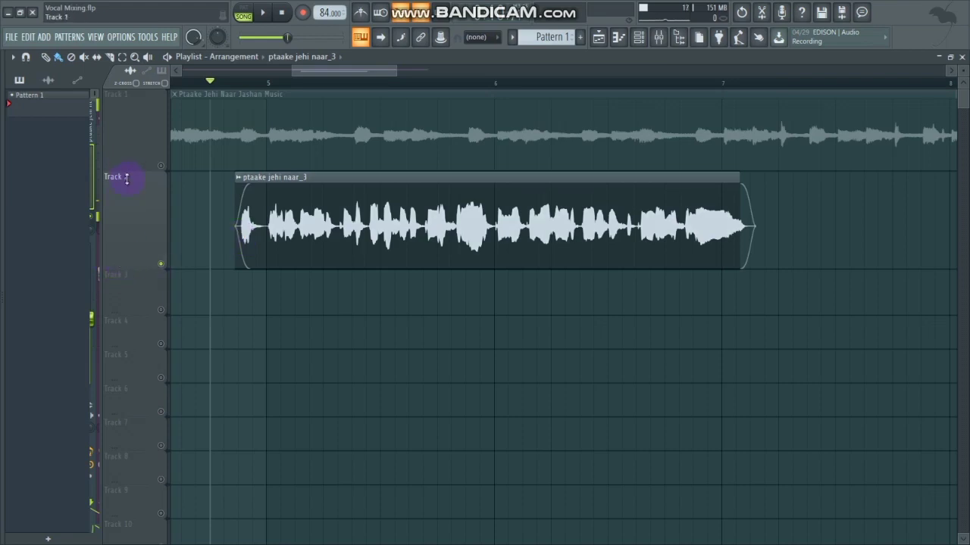
Make Track 1 slightly taller and toggle its music on and back to muted.
left_click_drag(127, 178, 171, 188)
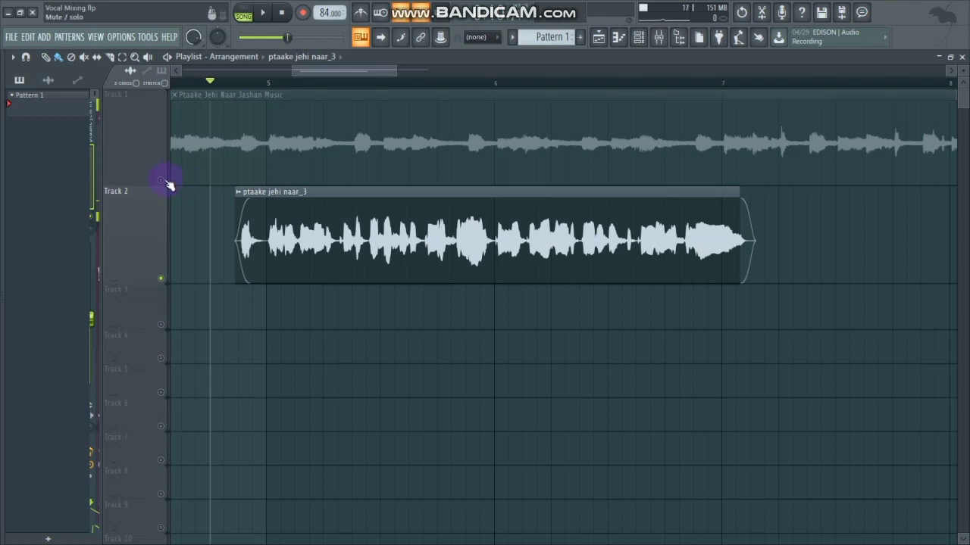
left_click(165, 182)
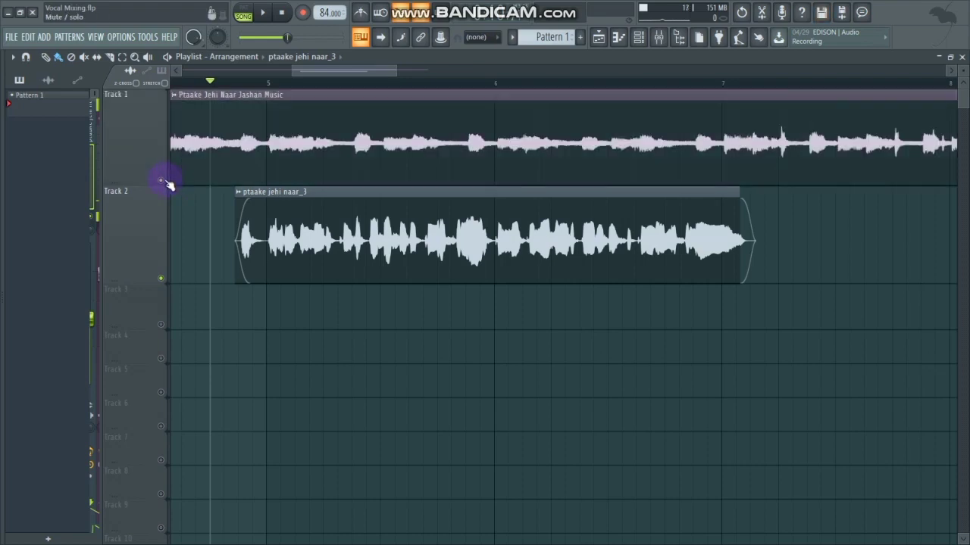
left_click(168, 183)
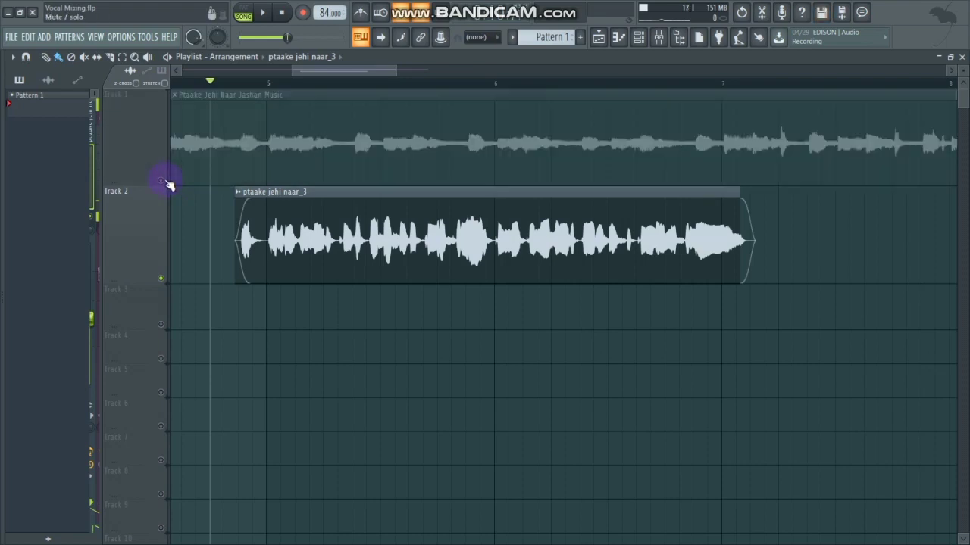
Play the soloed vocal from just before its clip, set the main snap to Line, and stop playback.
left_click(231, 82)
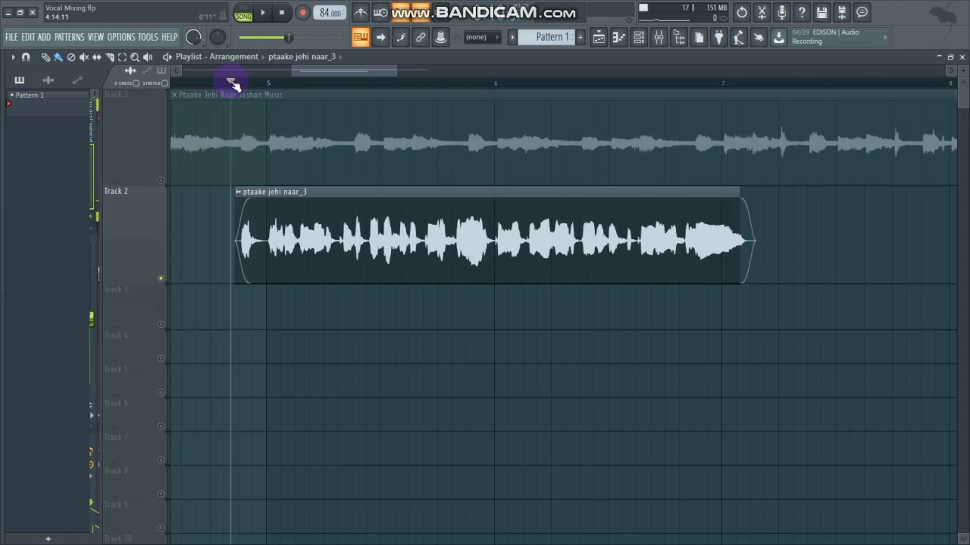
key("space")
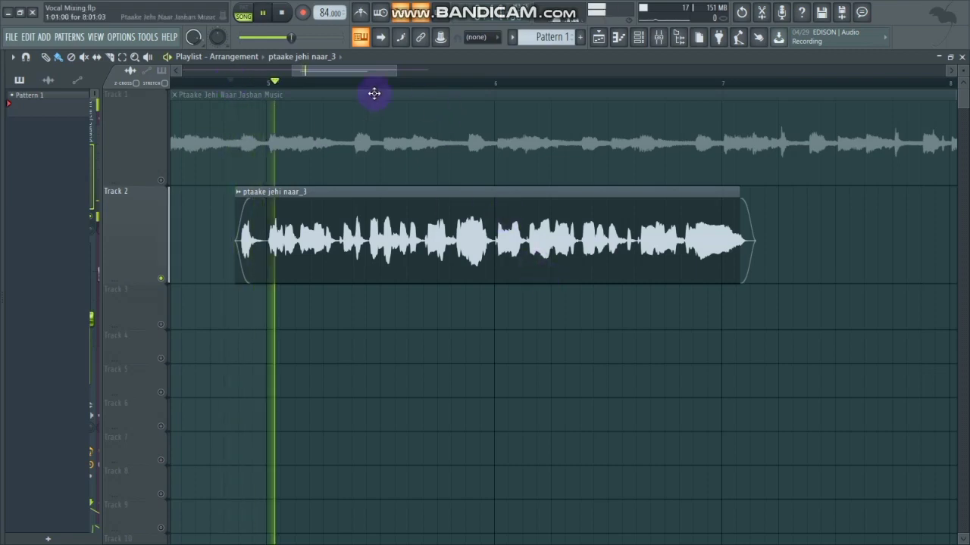
left_click(484, 36)
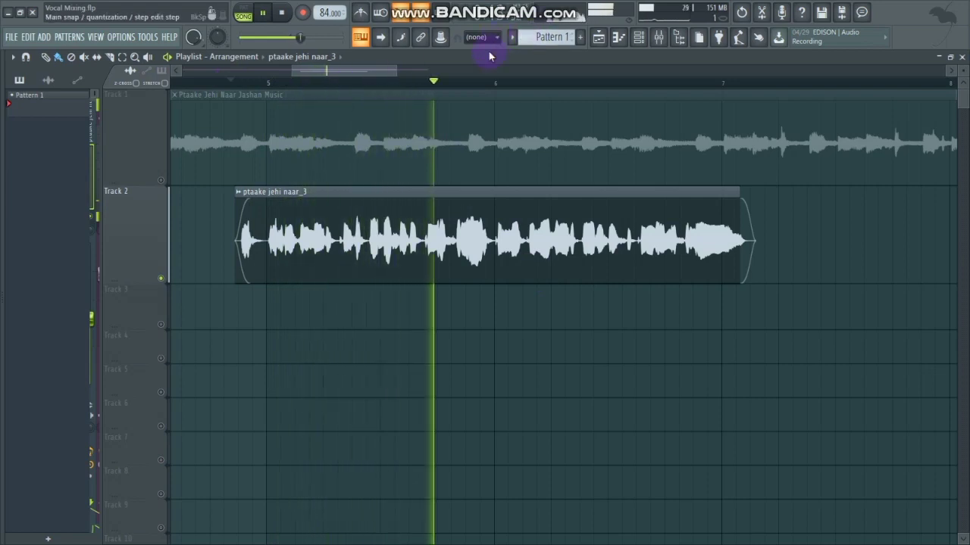
left_click(488, 50)
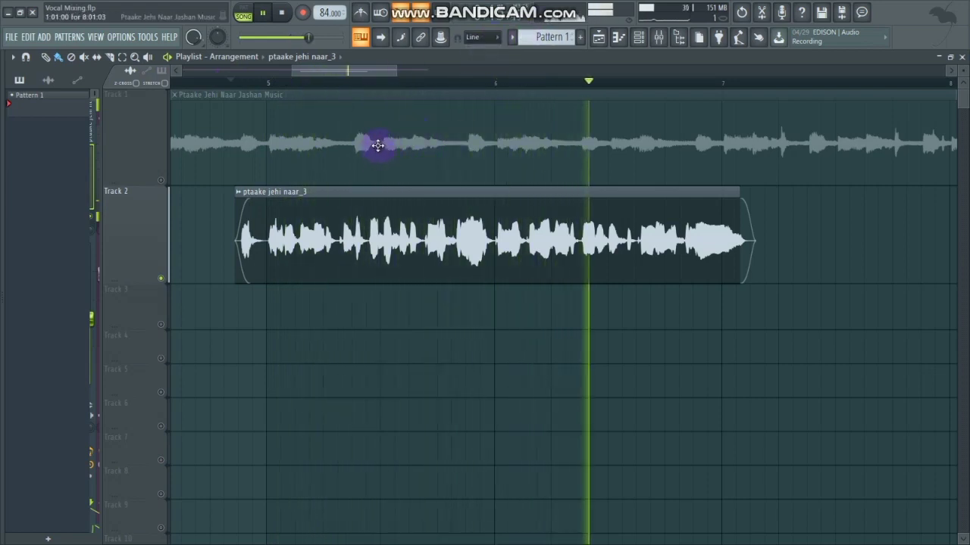
key("space")
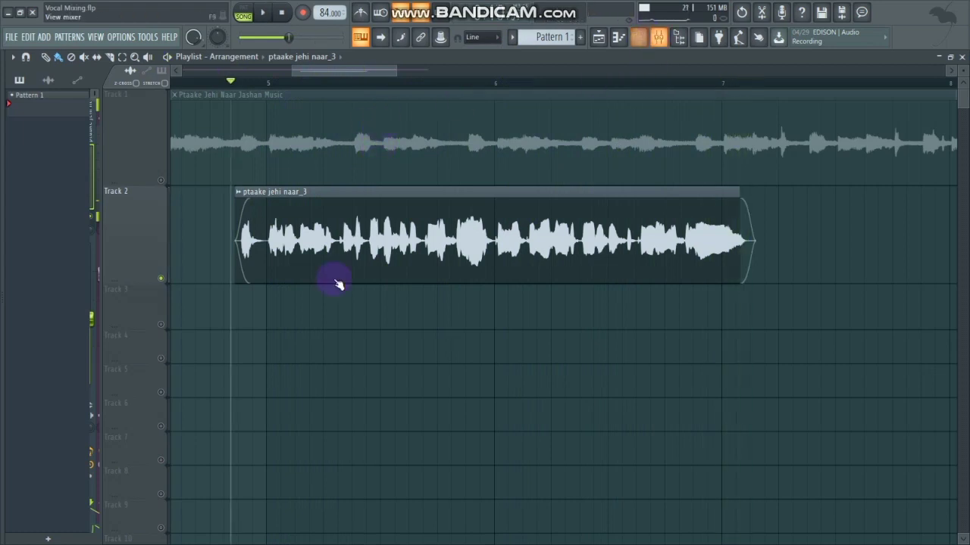
Check the vocal's mixer track with its effect slots disabled, and return to the whole arrangement in the playlist.
key("F9")
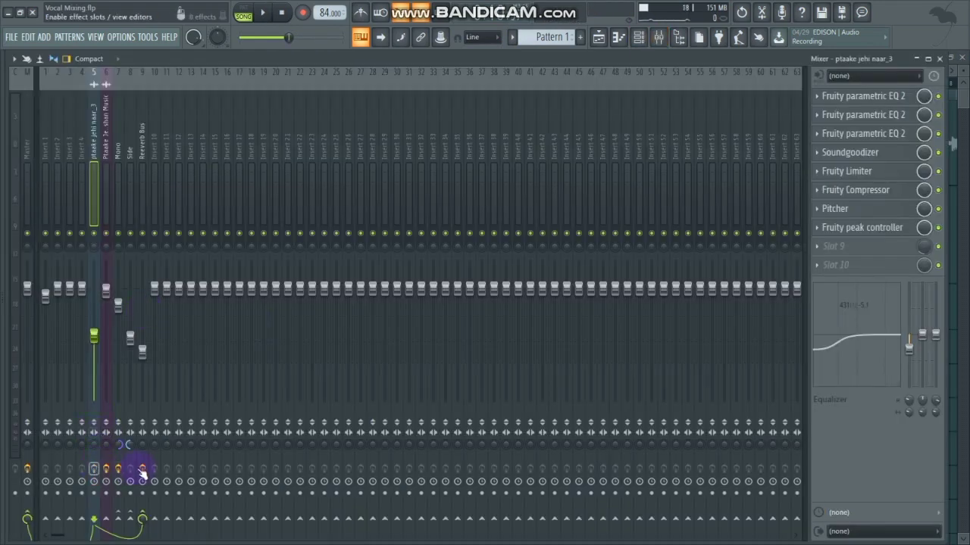
key("space")
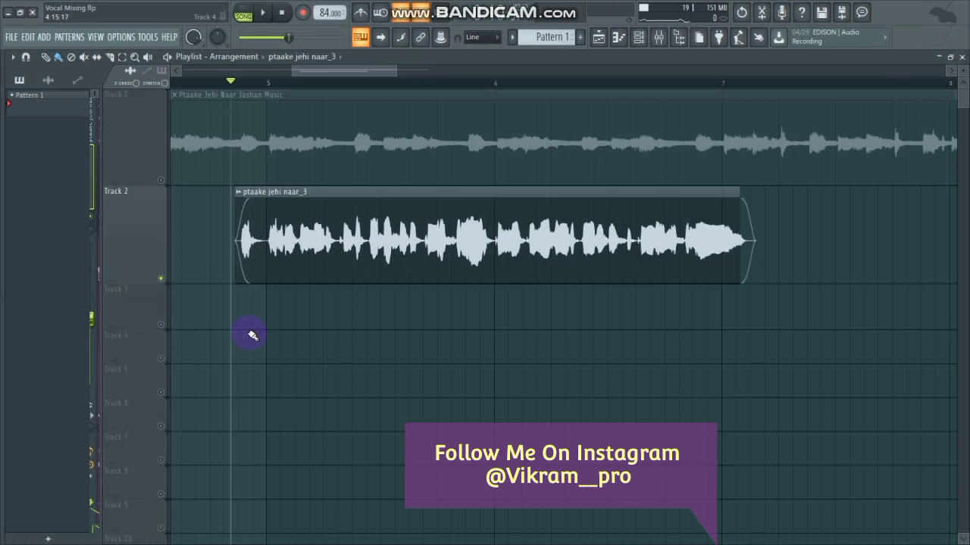
left_click_drag(293, 73, 6, 162)
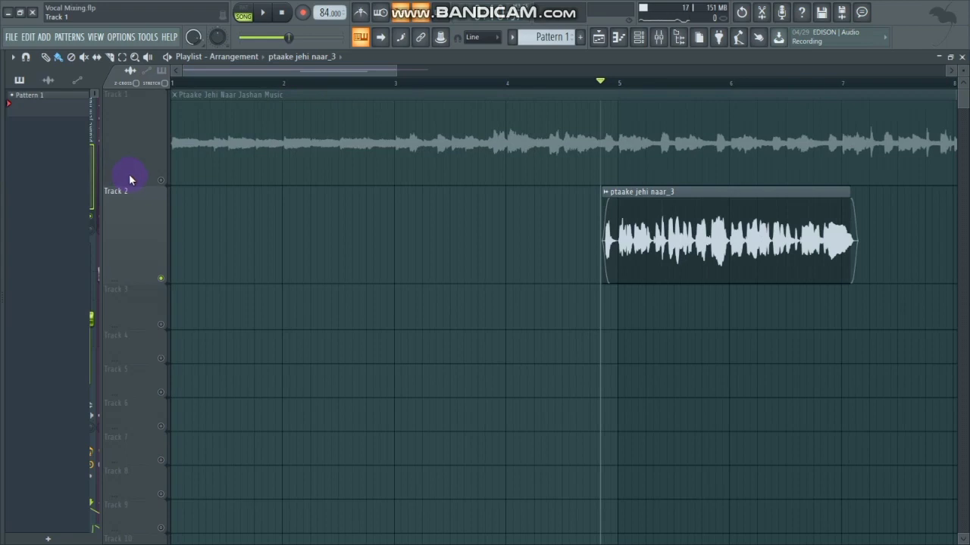
left_click_drag(495, 75, 601, 67)
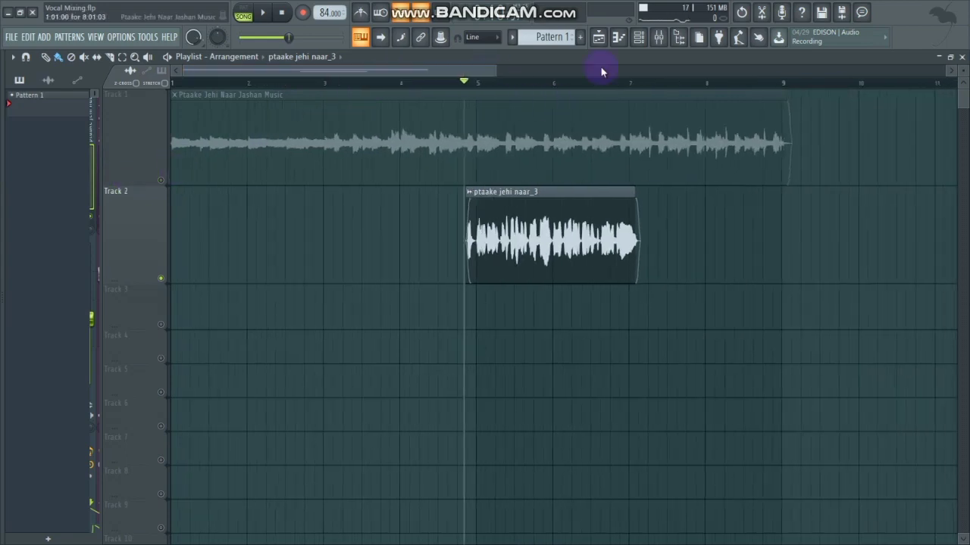
Rename mixer insert 10 as "Delay Bus".
key("F9")
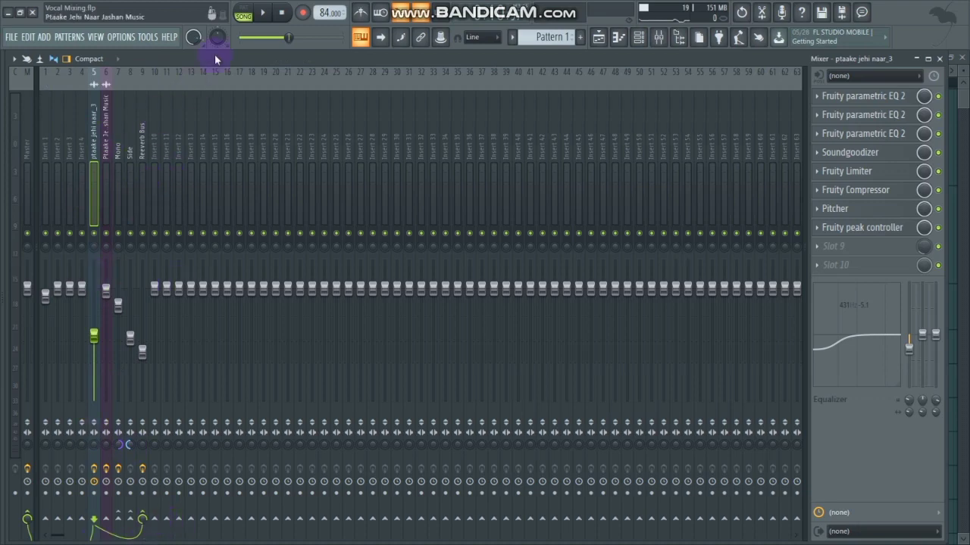
key("Right")
key("Right")
key("Right")
key("Right")
key("Right")
key("F2")
type("De")
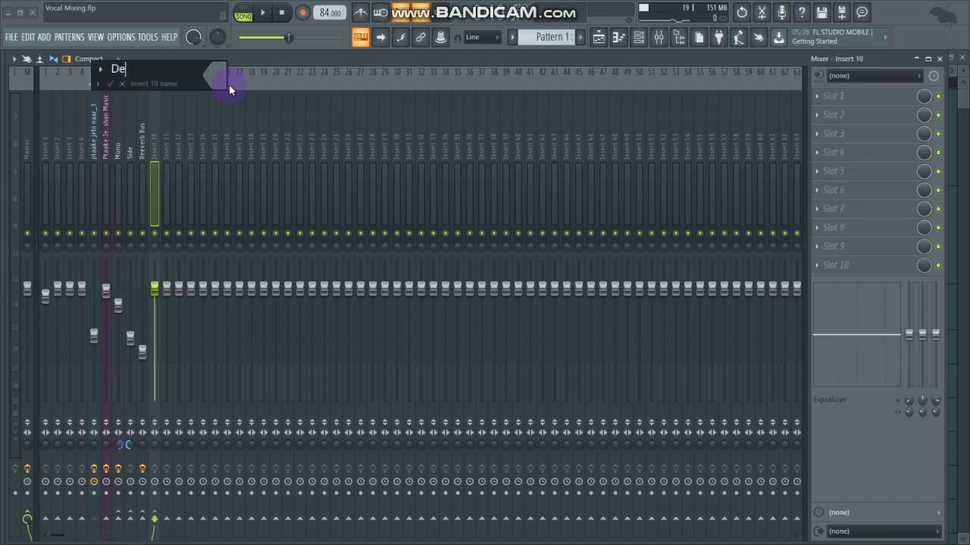
type("lay Bua")
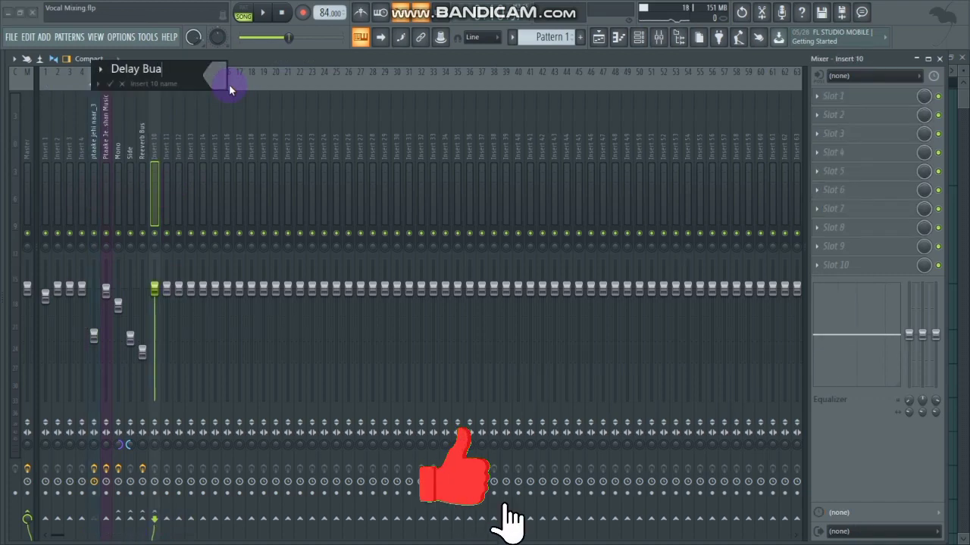
key("Return")
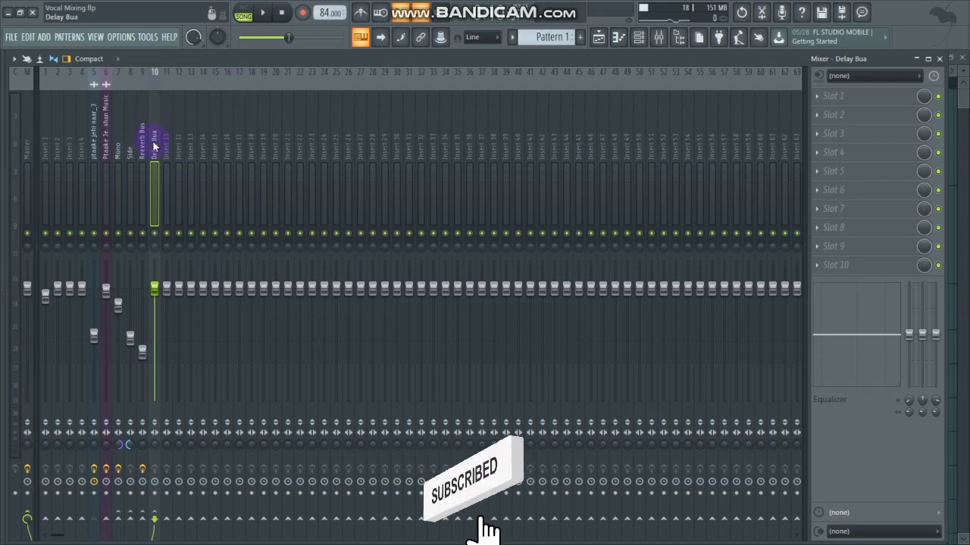
right_click(152, 141)
left_click(204, 83)
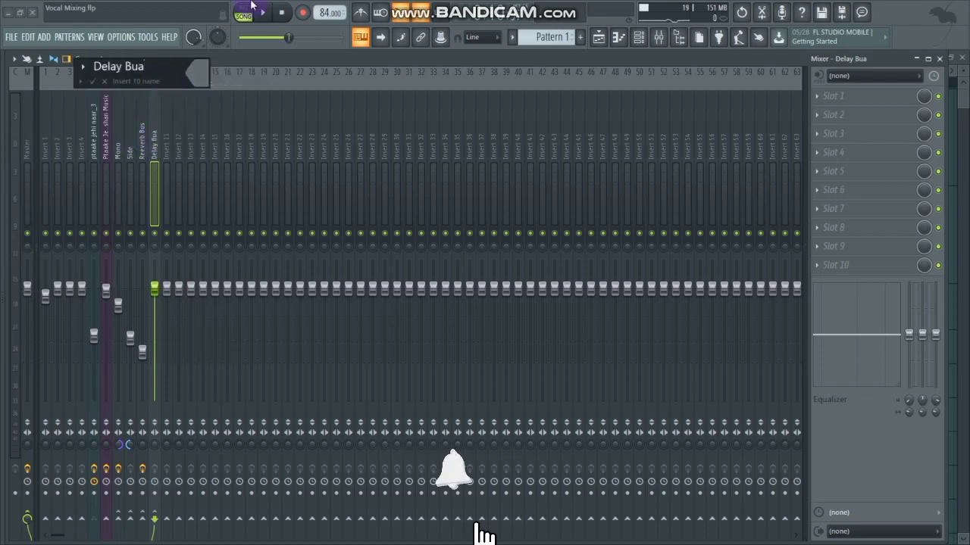
key("BackSpace")
type("s")
key("Return")
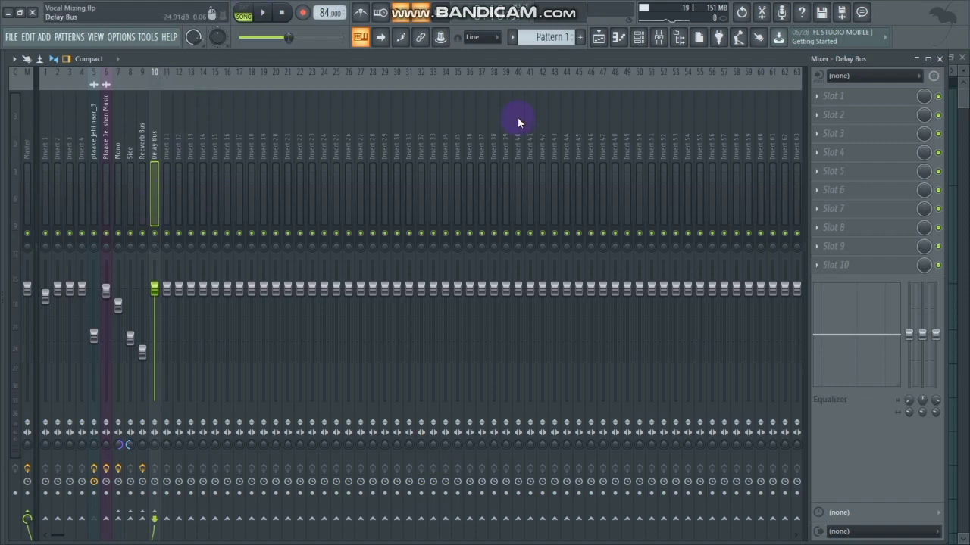
Load Fruity Delay 3 into the first effect slot of the Delay Bus and move its window higher.
left_click(840, 96)
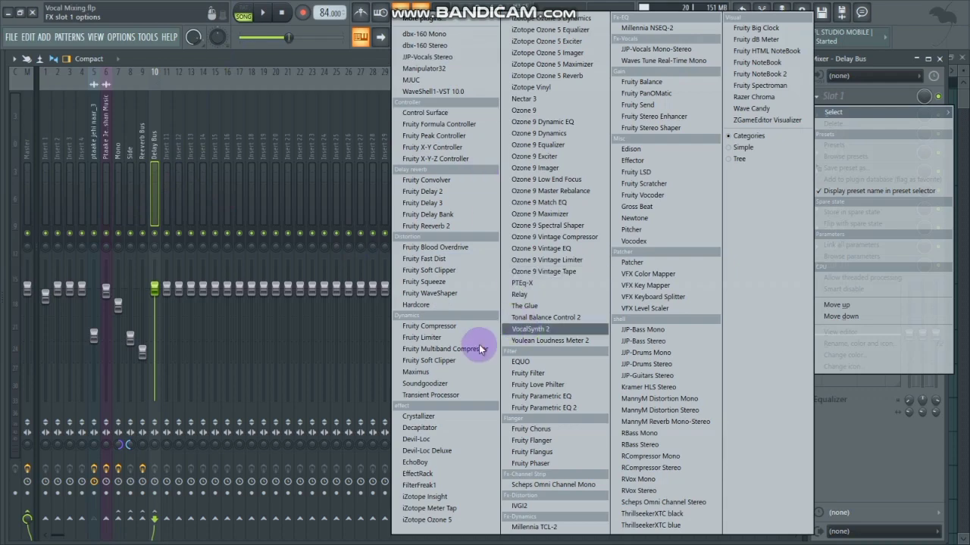
left_click(418, 203)
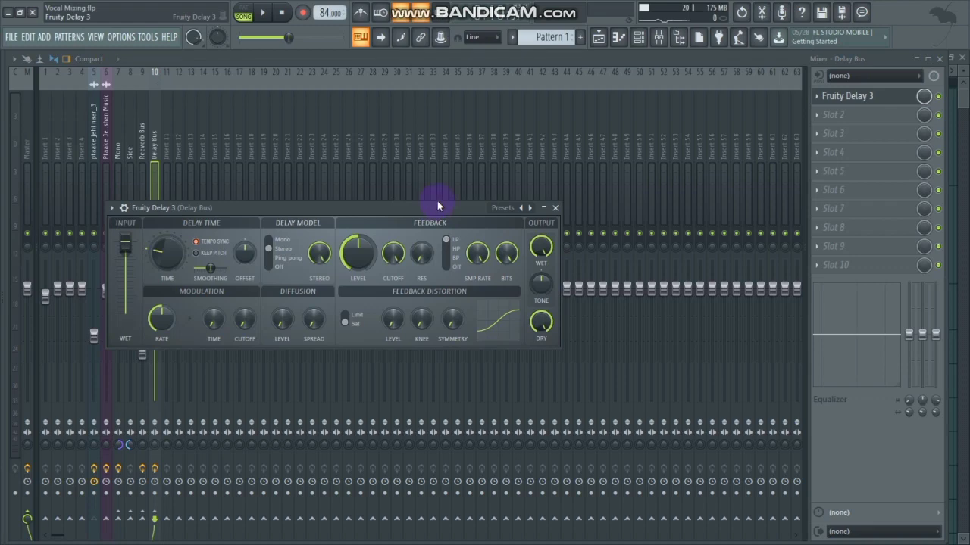
left_click_drag(240, 233, 270, 160)
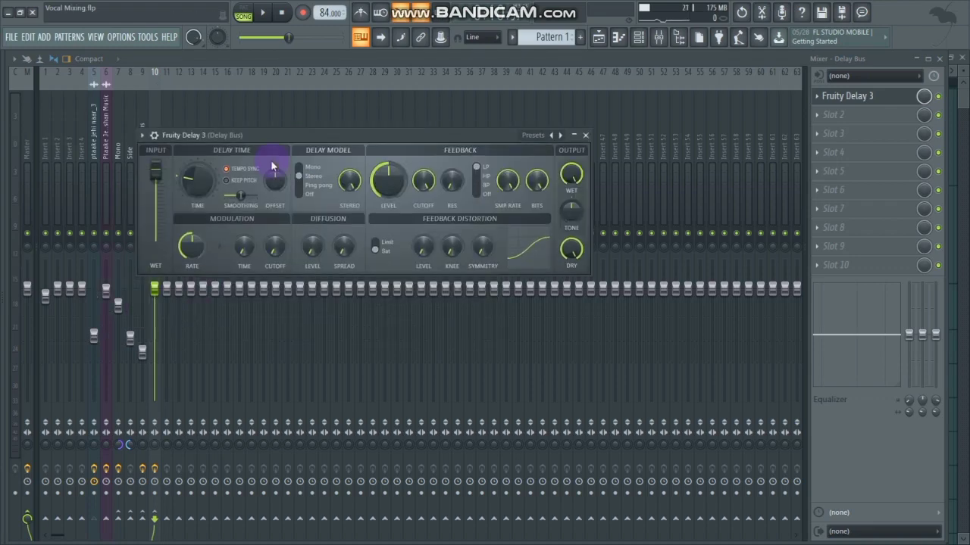
mouse_move(155, 173)
left_mouse_down()
mouse_move(162, 242)
mouse_move(166, 171)
left_mouse_up()
mouse_move(155, 173)
left_mouse_down()
mouse_move(156, 214)
mouse_move(159, 172)
left_mouse_up()
key("ctrl+z")
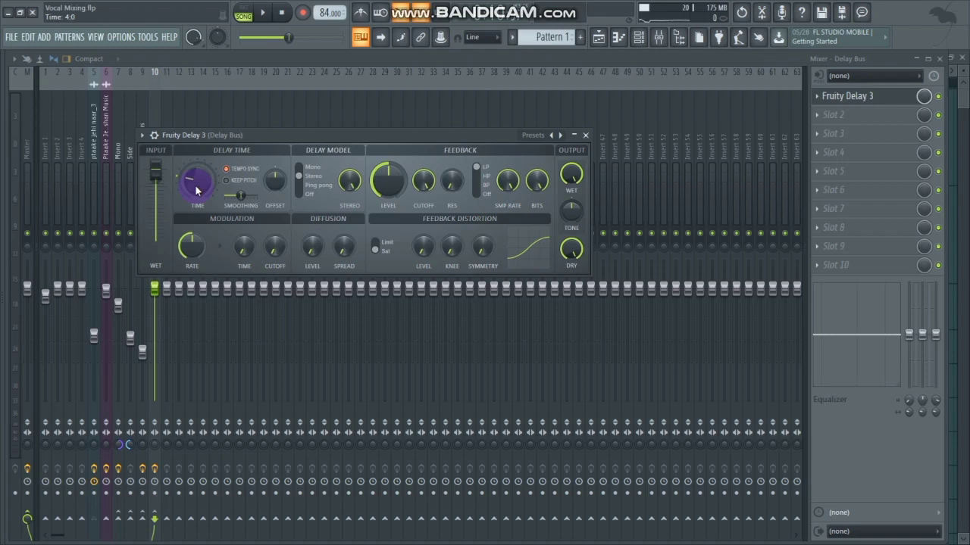
Set the delay time of Fruity Delay 3 to 1/2 and audition it on the vocal.
key("space")
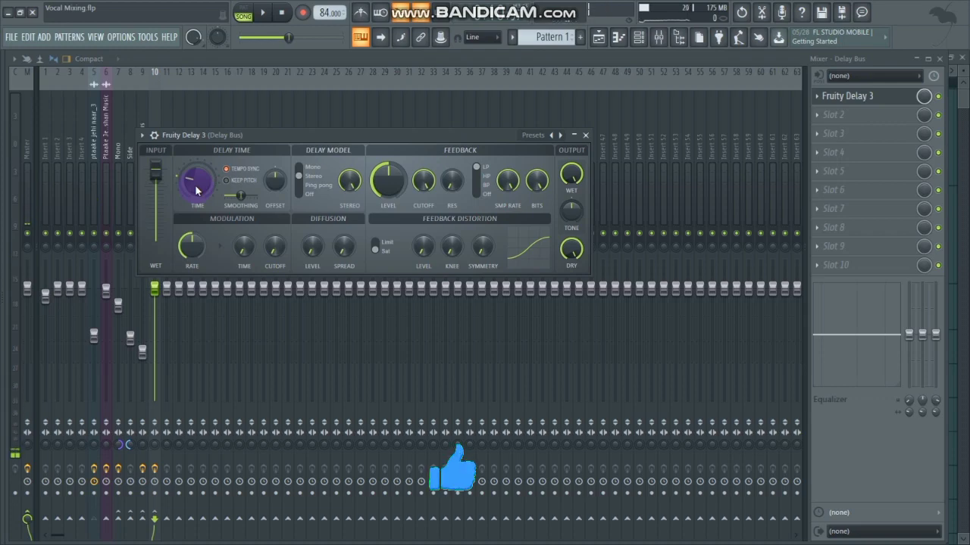
right_click(195, 191)
mouse_move(234, 206)
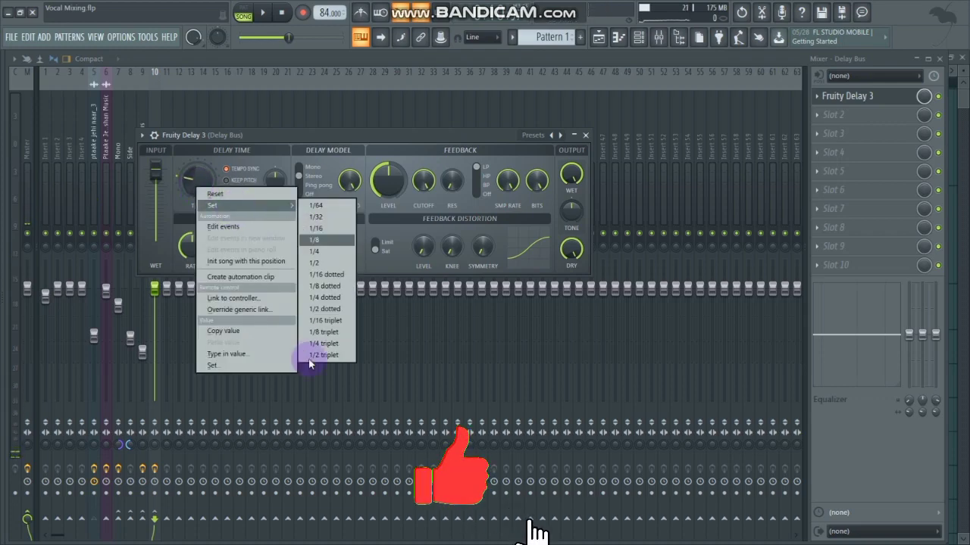
left_click(318, 262)
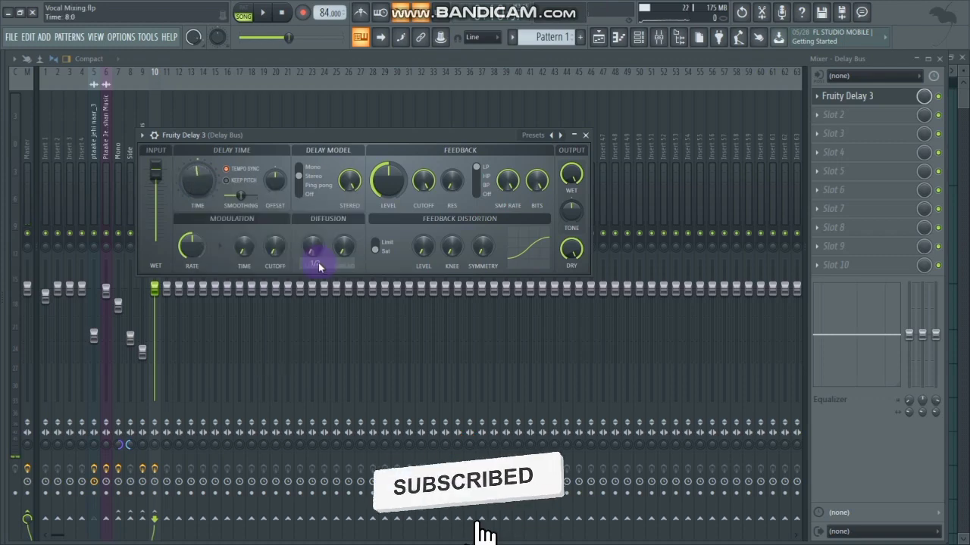
key("space")
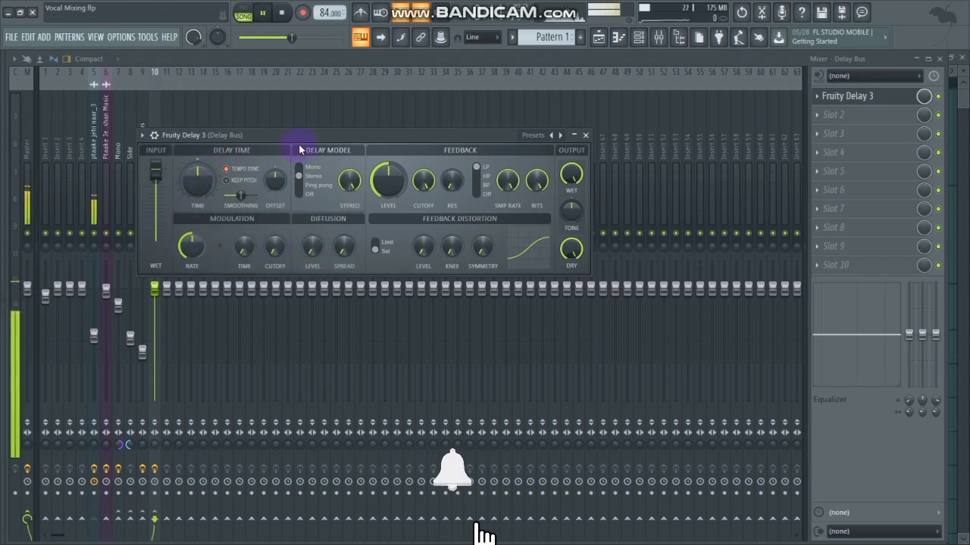
key("space")
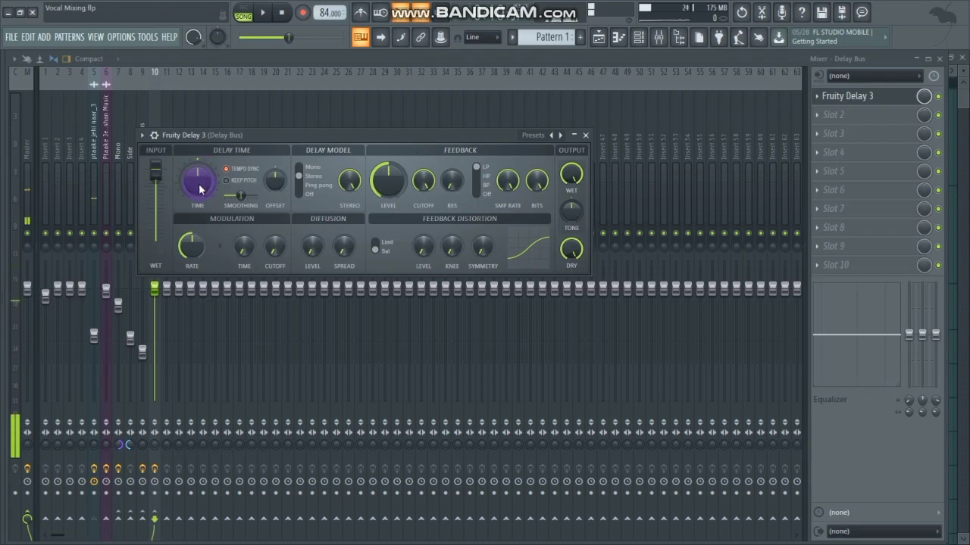
Bypass and re-enable the delay, raise its right/left time offset above zero, and audition the vocal.
left_click(939, 97)
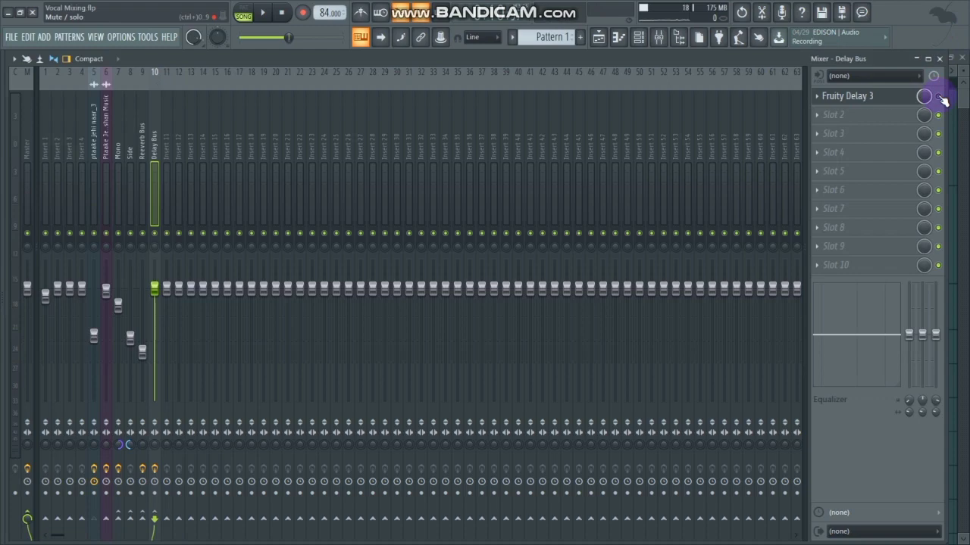
left_click(860, 96)
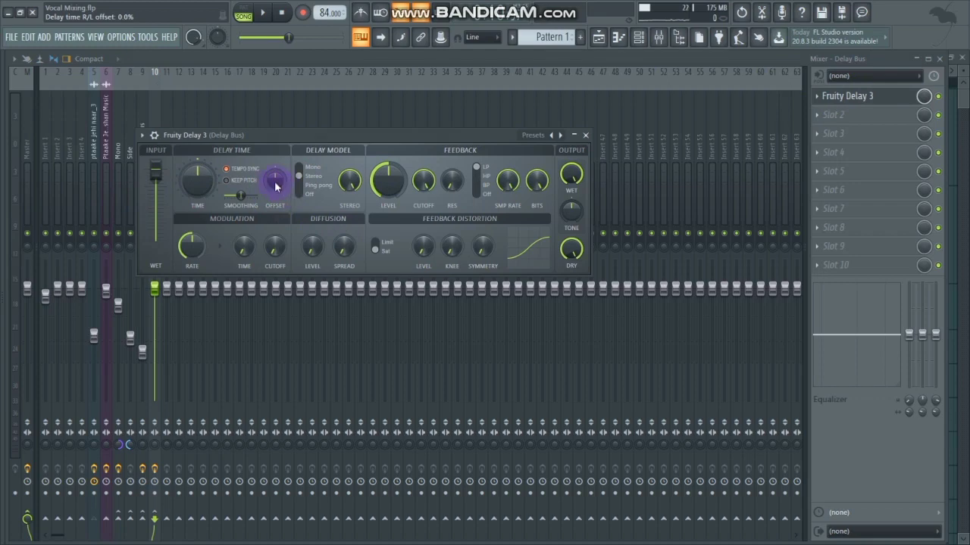
left_click_drag(275, 180, 275, 163)
key("space")
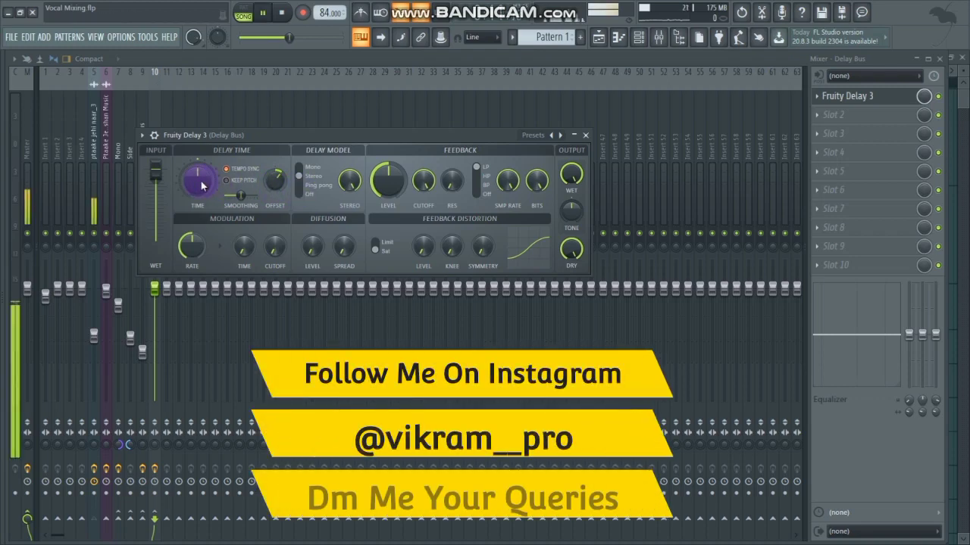
key("space")
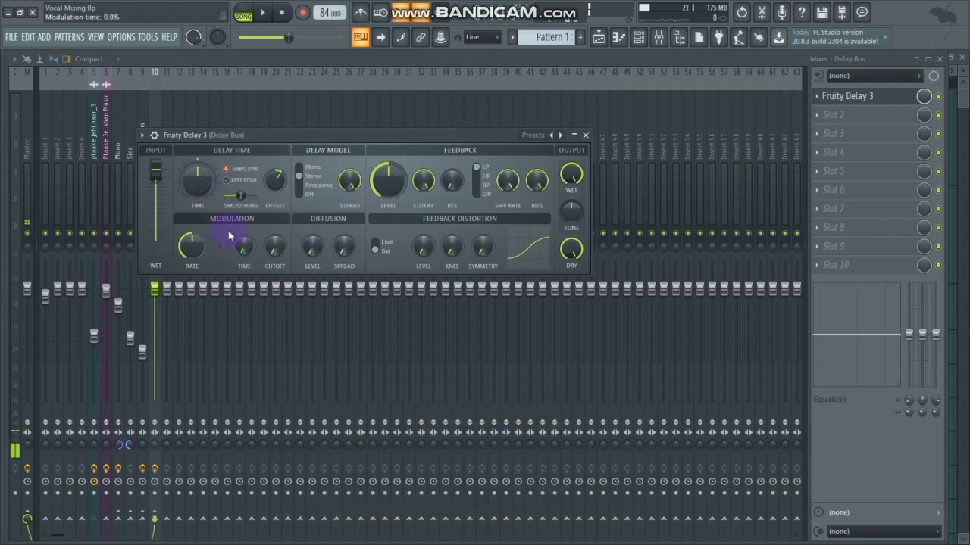
Cycle the delay model through Off, Mono and Stereo and set it to Ping pong.
left_click(306, 194)
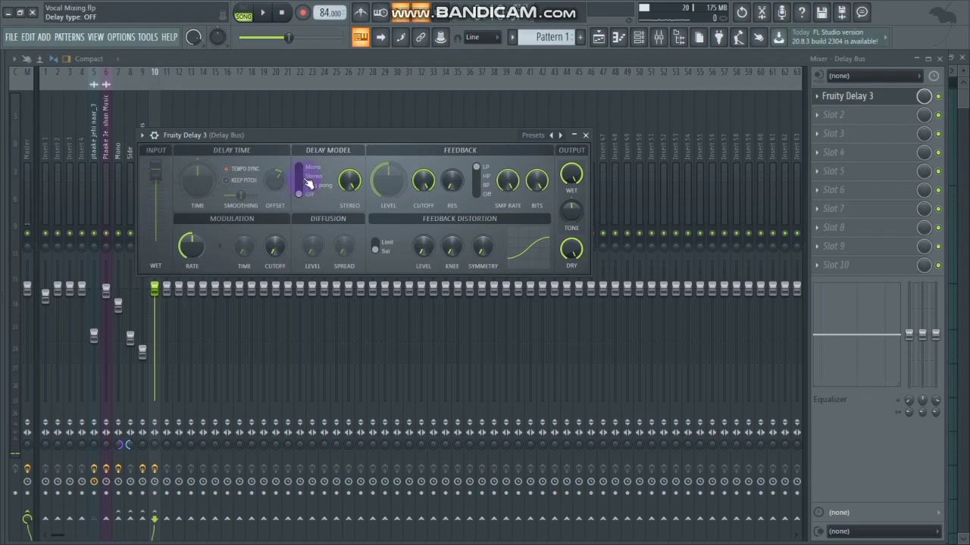
left_click(308, 173)
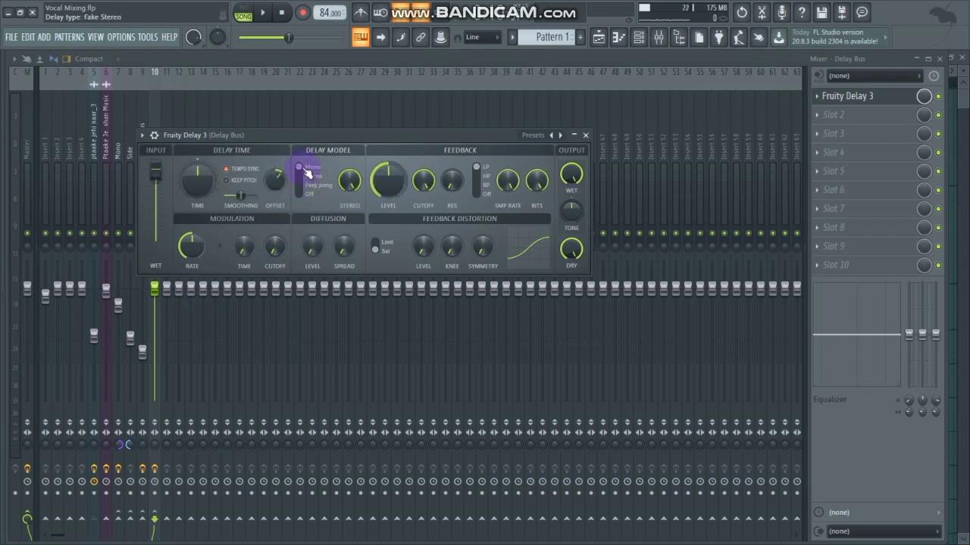
left_click(308, 181)
left_click(307, 188)
left_click_drag(349, 182, 350, 182)
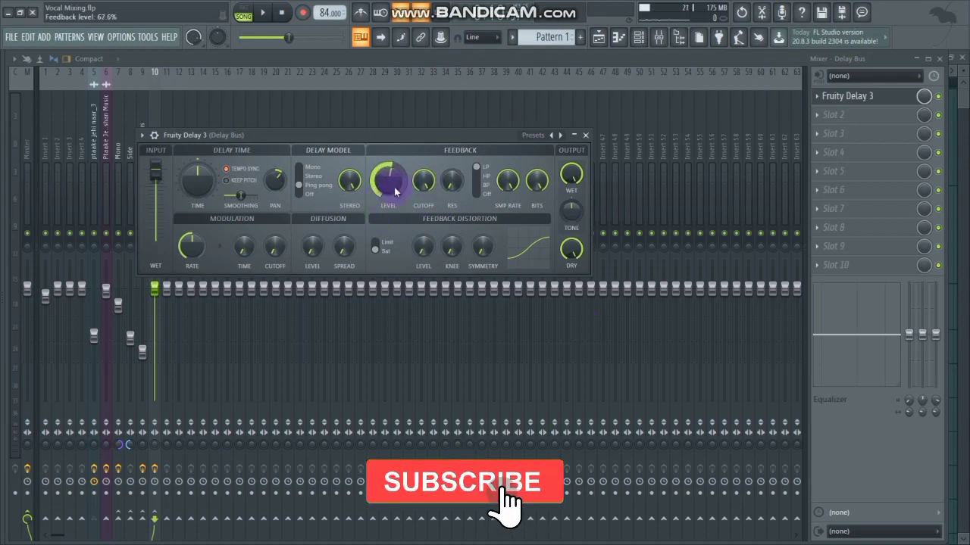
Test the delay with a feedback level of 125% and a time of 1/4, and bypass and re-enable the effect.
scroll(394, 191, "up", 1)
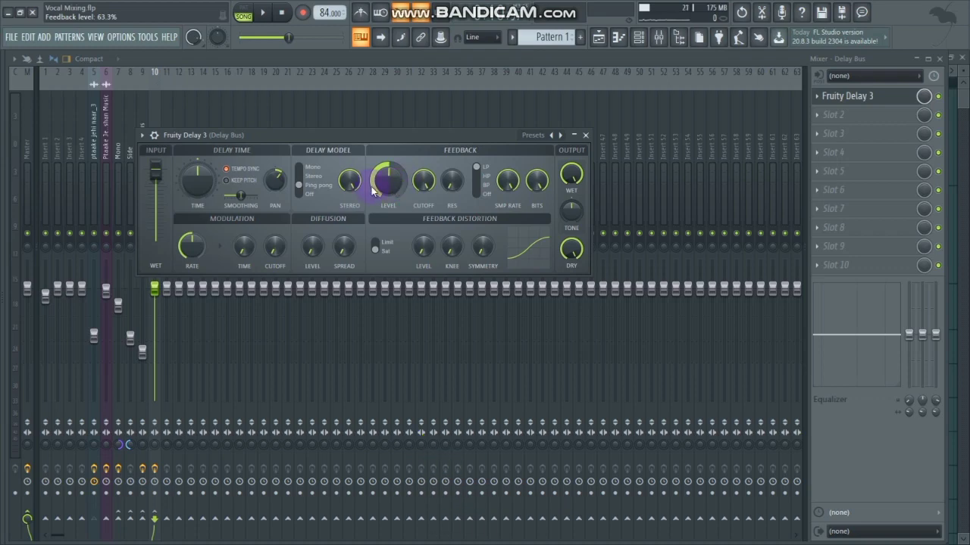
mouse_move(388, 181)
left_mouse_down()
mouse_move(387, 165)
mouse_move(391, 182)
left_mouse_up()
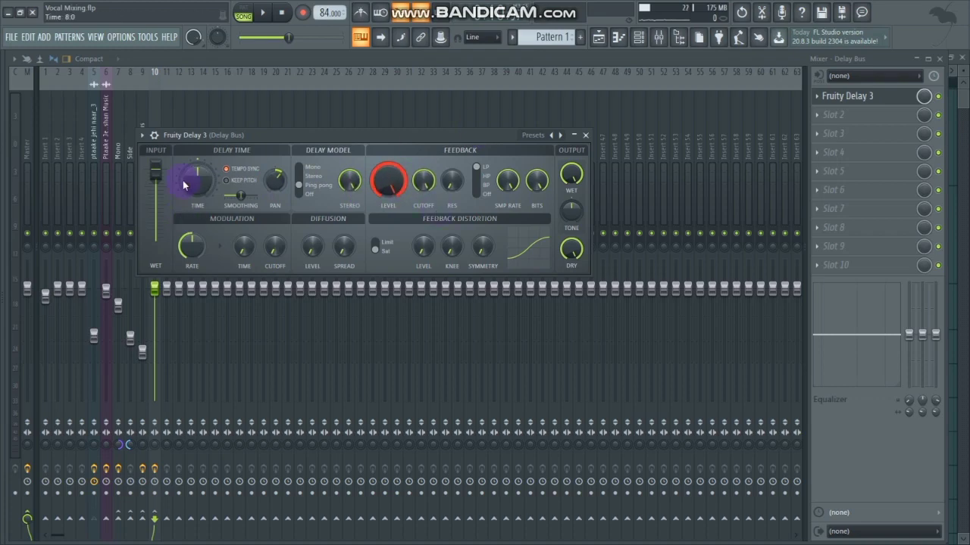
right_click(241, 194)
mouse_move(264, 213)
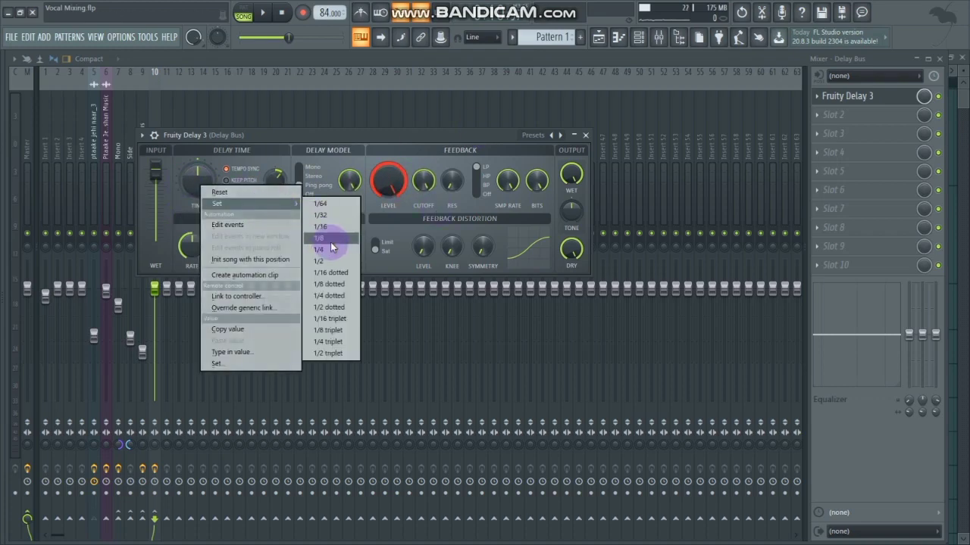
left_click(331, 245)
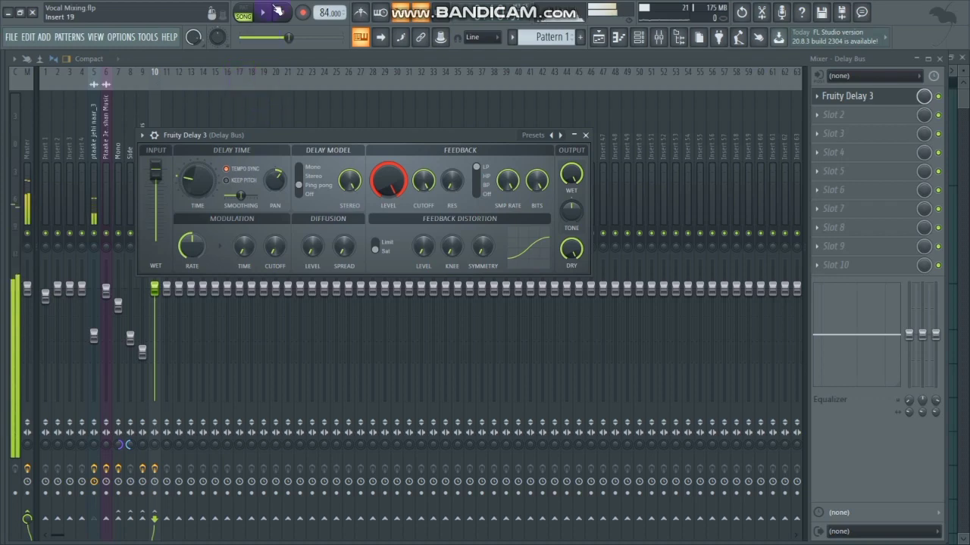
left_click(939, 97)
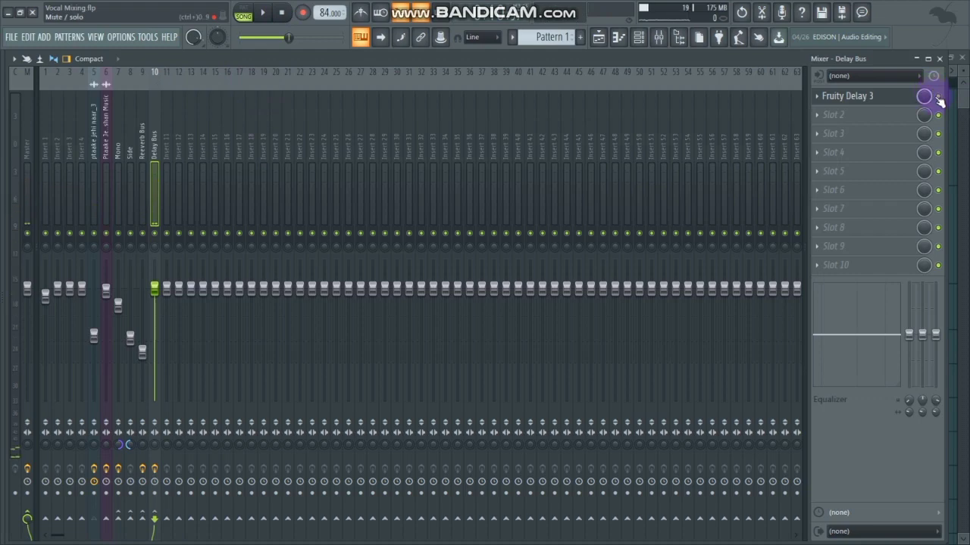
left_click(894, 97)
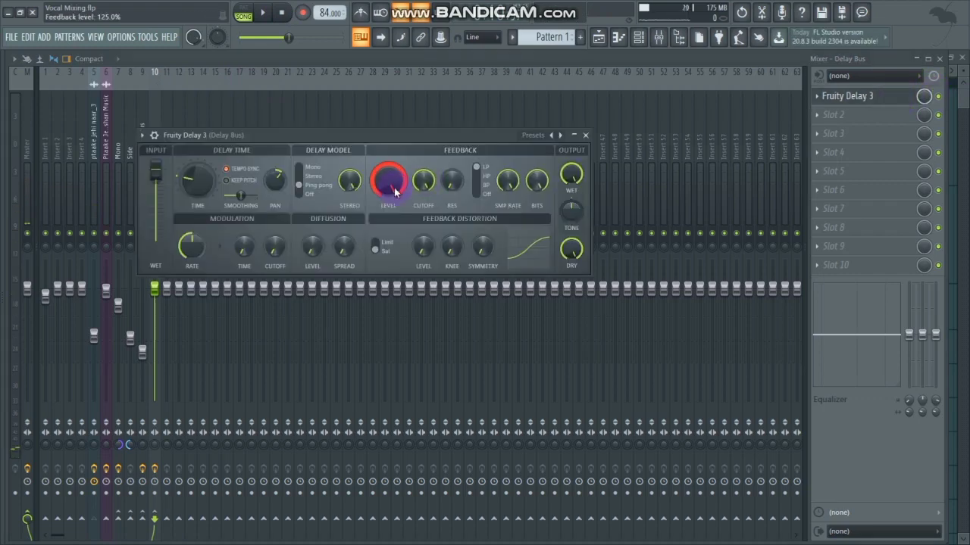
Lower the delay's feedback level to slightly below the middle and move the plugin window off the Delay Bus track.
scroll(394, 187, "up", 10)
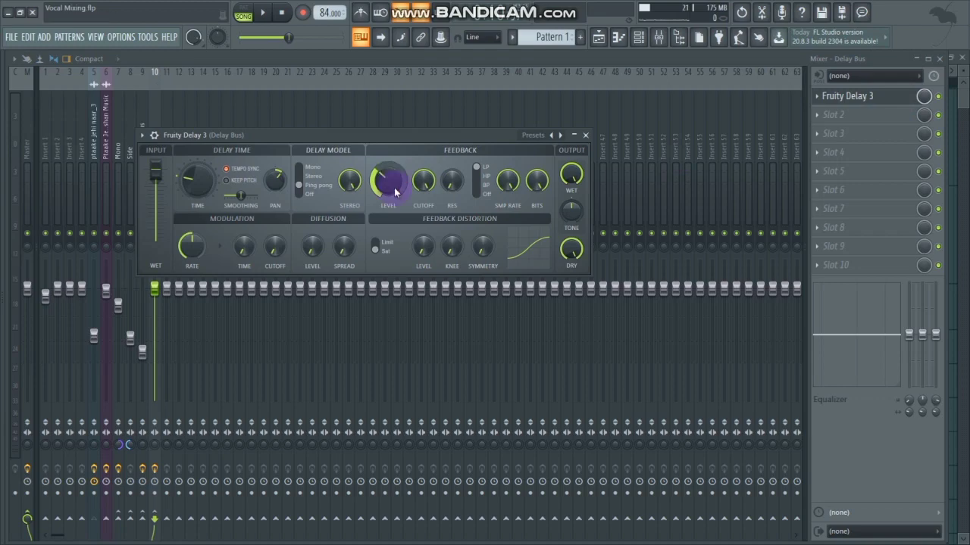
scroll(393, 186, "up", 3)
left_click_drag(388, 191, 389, 185)
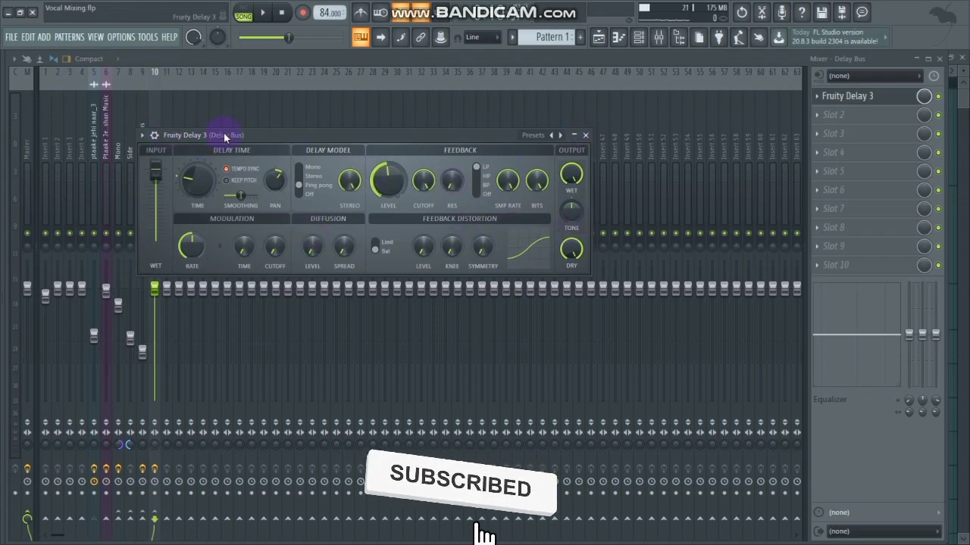
left_click_drag(224, 131, 257, 122)
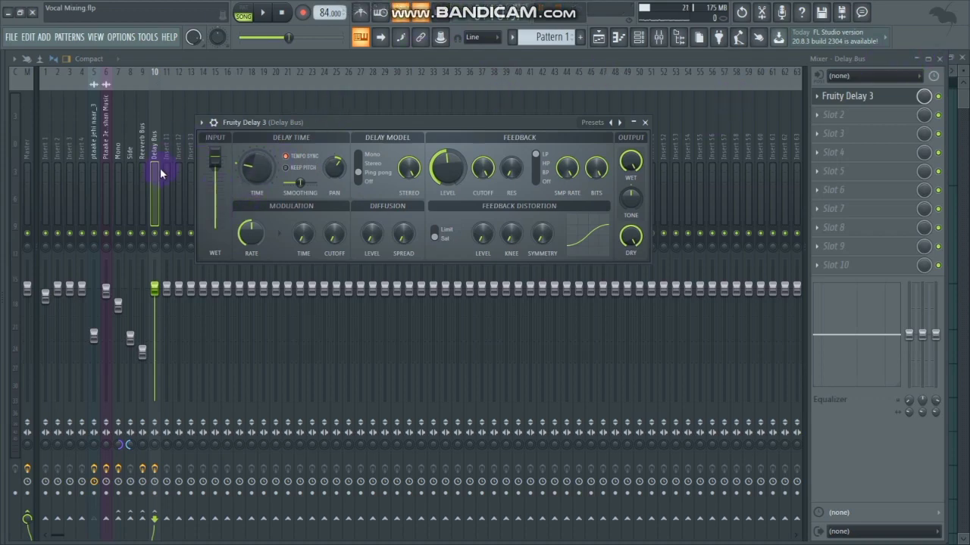
Play the mix from just before the vocal clip with the Fruity Delay 3 settings open, and stop playback.
key("F5")
left_click_drag(492, 72, 428, 90)
left_click(409, 84)
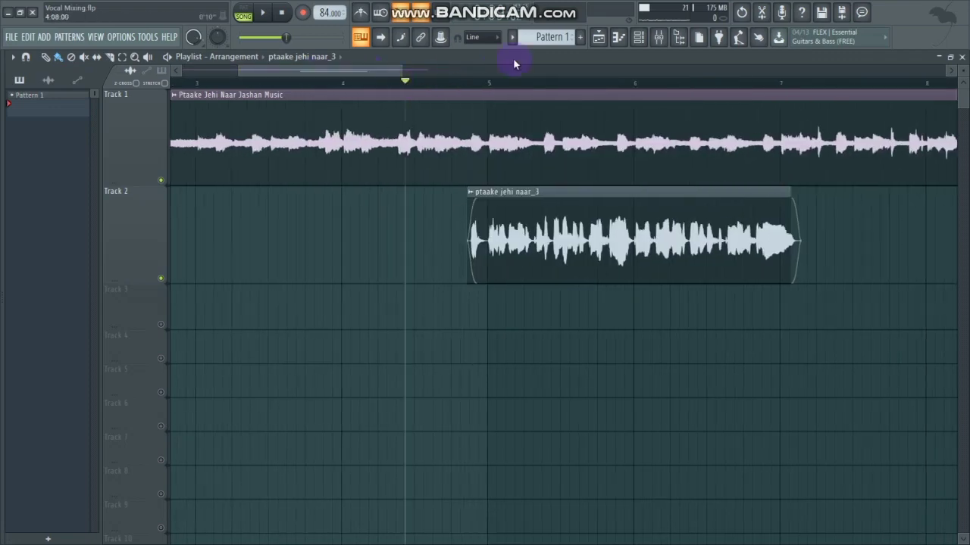
left_click(658, 36)
key("space")
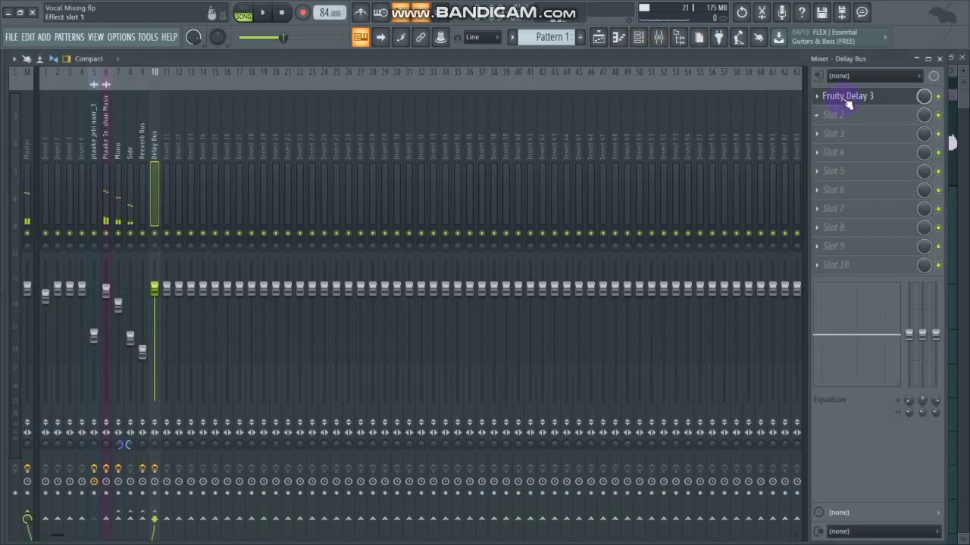
left_click(847, 96)
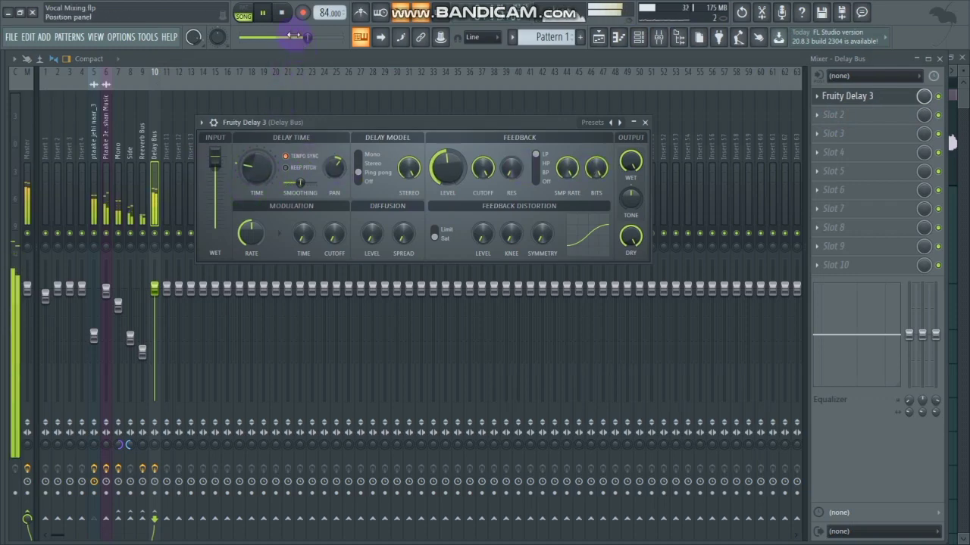
left_click_drag(302, 37, 282, 37)
left_click(282, 13)
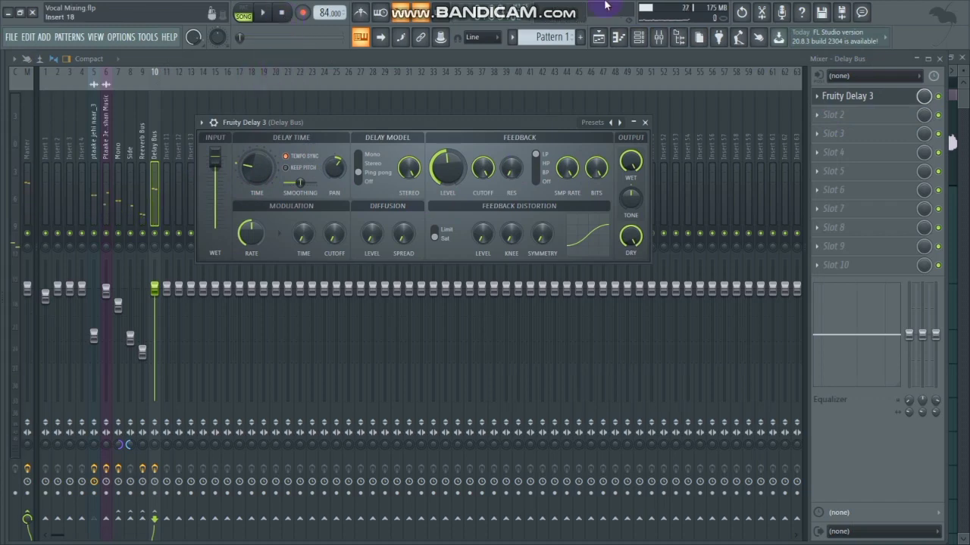
Set the delay time to 1/2 triplet, audition the mix from bar 5, and close the delay's window.
left_click(900, 56)
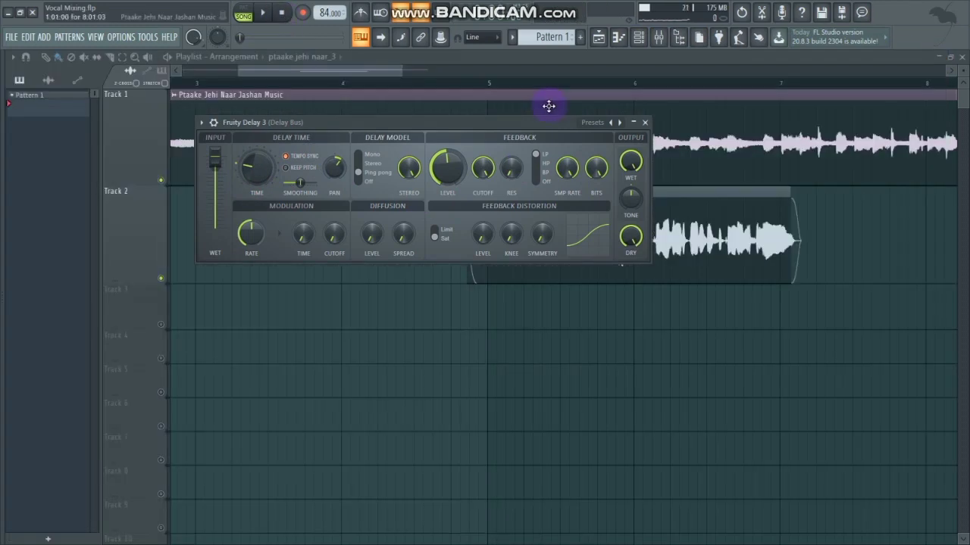
left_click(489, 81)
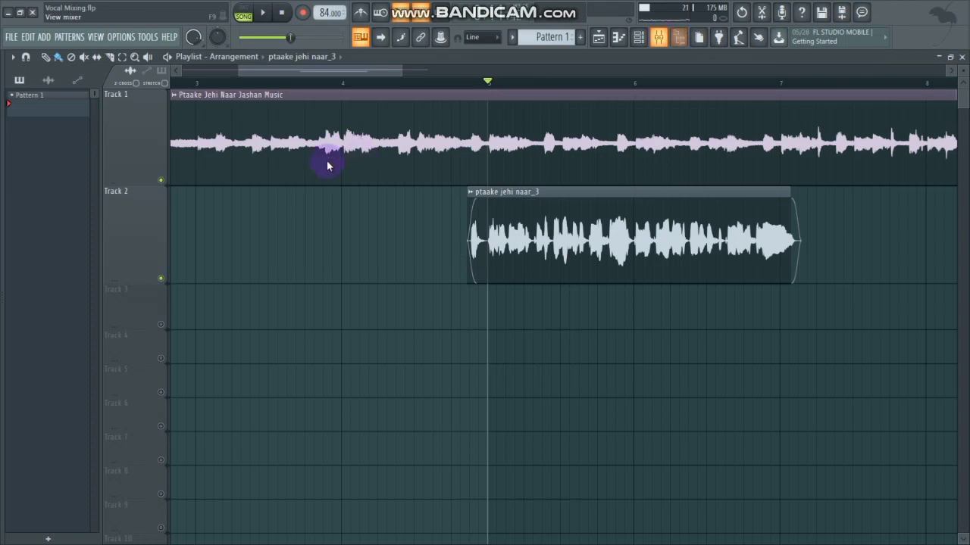
key("F9")
left_click(871, 100)
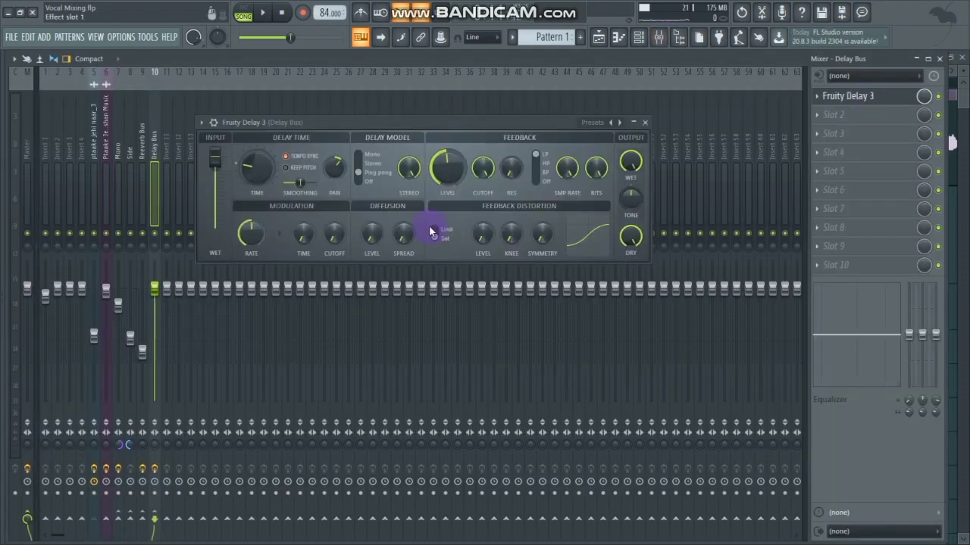
right_click(247, 165)
mouse_move(311, 185)
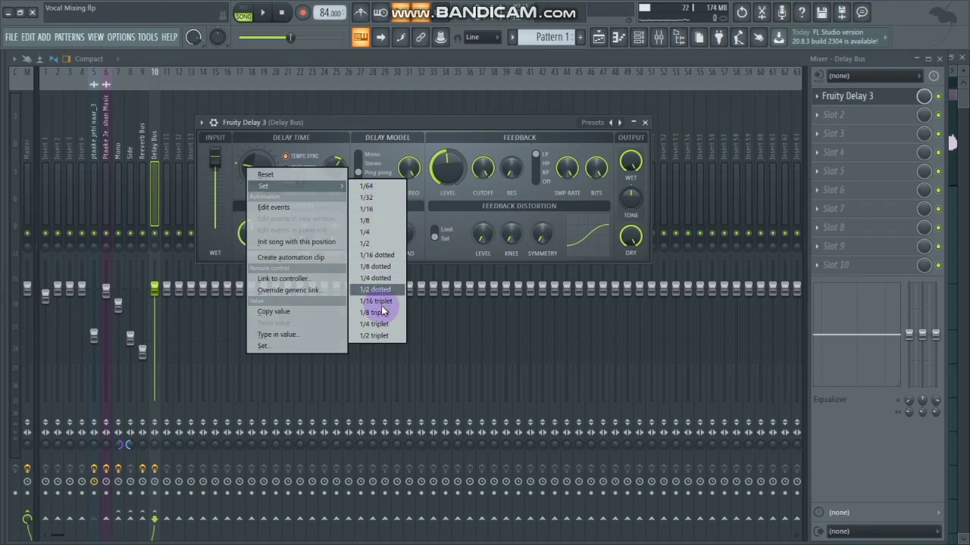
left_click(375, 336)
key("space")
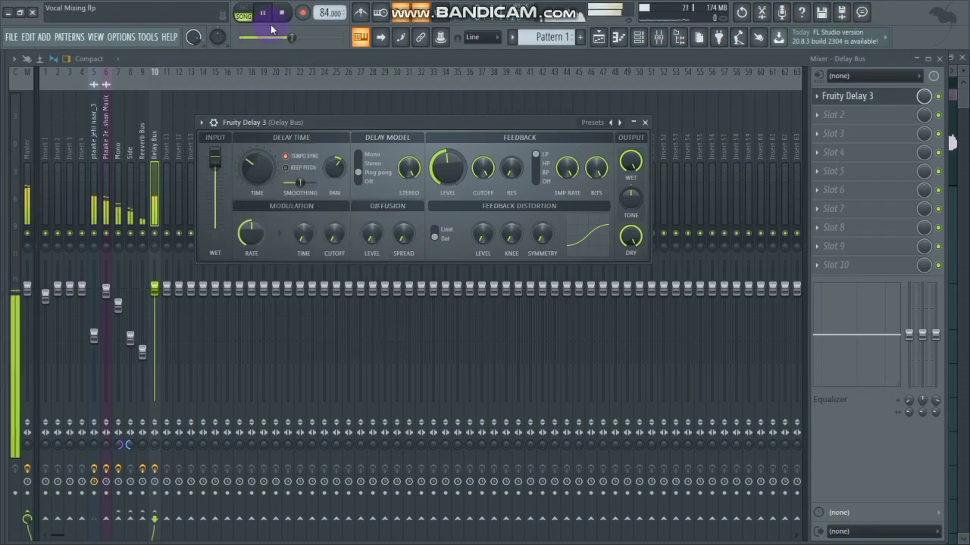
left_click(645, 122)
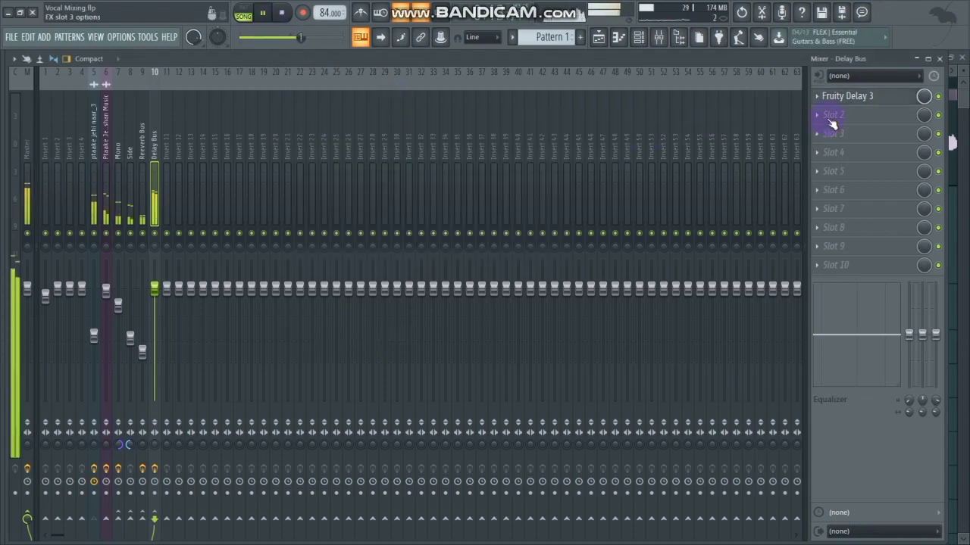
Stop playback, set the Fruity Delay 3 time to 1/4, and turn its delay pan slightly further right.
key("space")
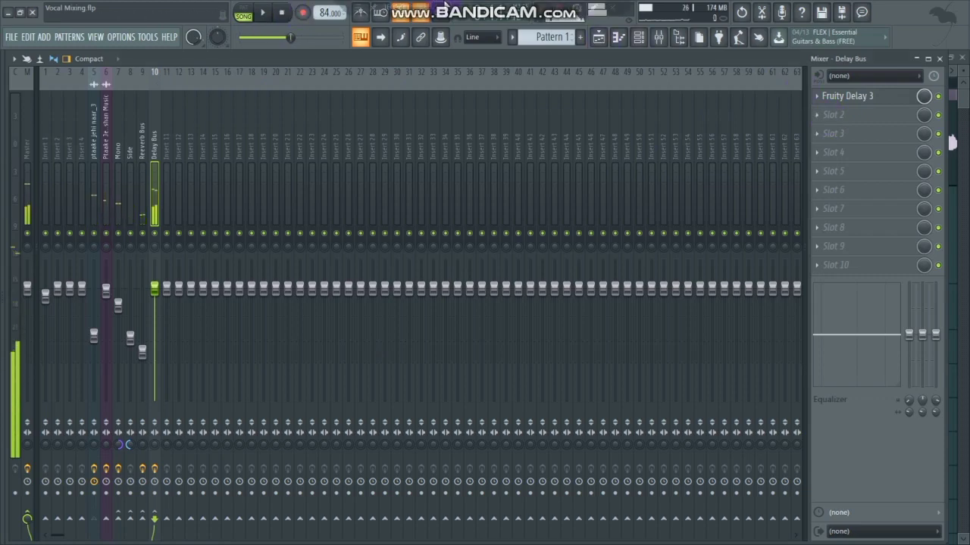
mouse_move(445, 6)
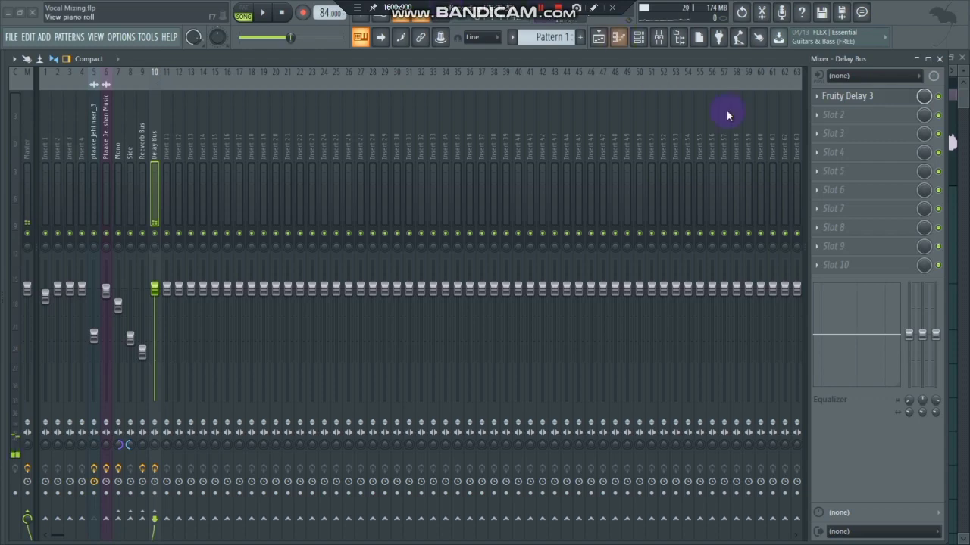
left_click(847, 96)
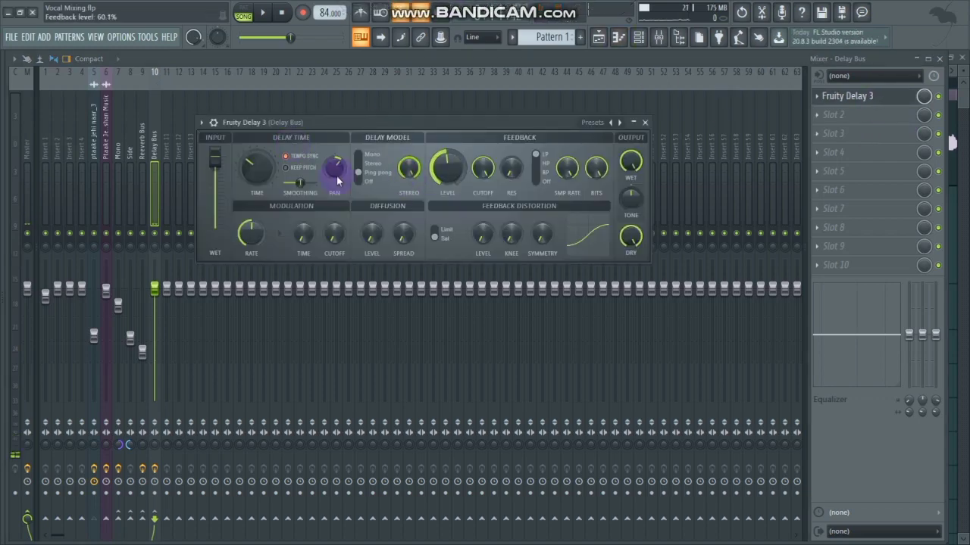
right_click(257, 169)
mouse_move(307, 188)
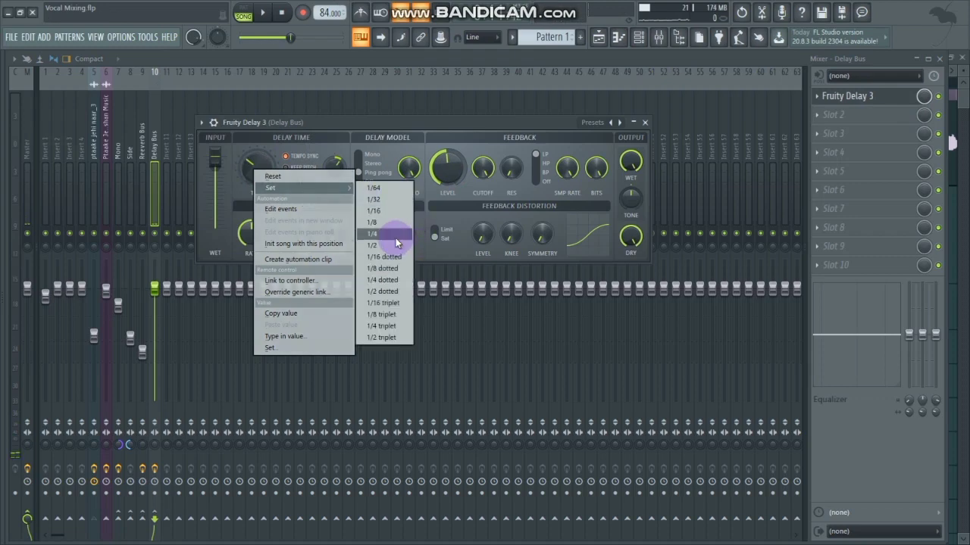
left_click(396, 238)
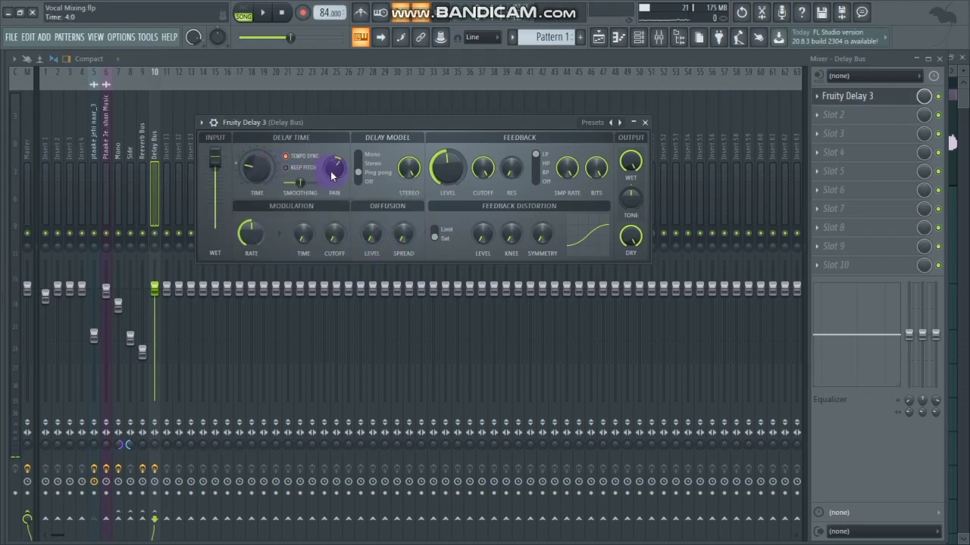
left_click_drag(331, 175, 331, 170)
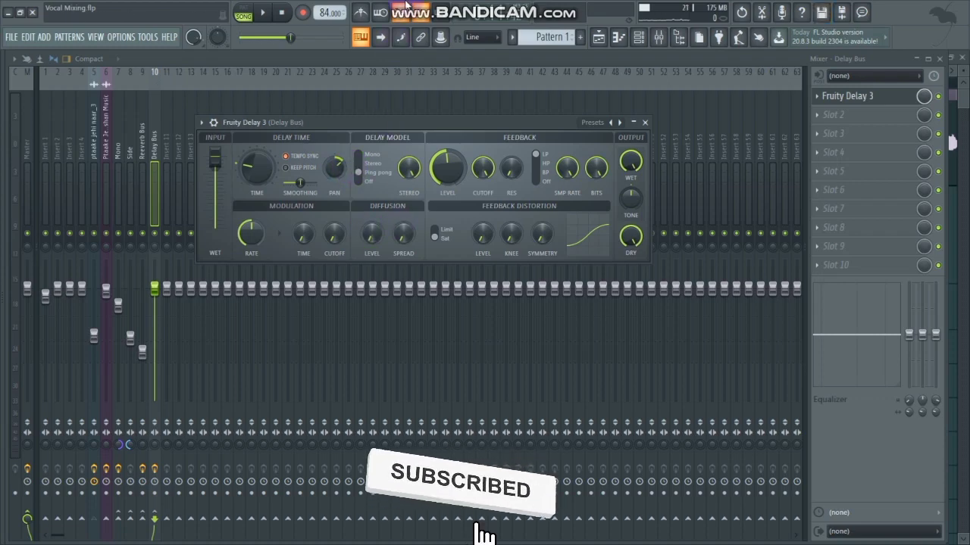
mouse_move(406, 6)
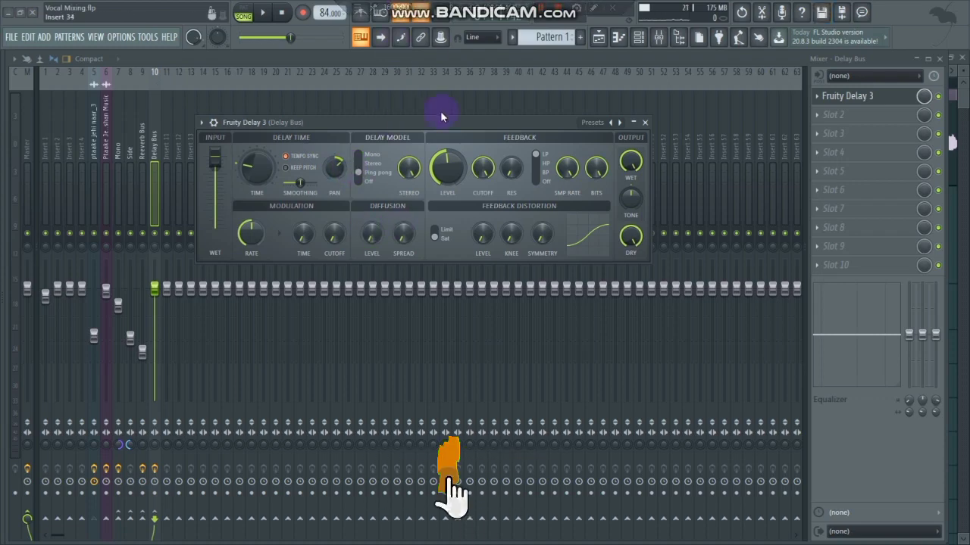
Audition the mix with the 1/4 delay, stop playback, and return the song position to the start.
key("space")
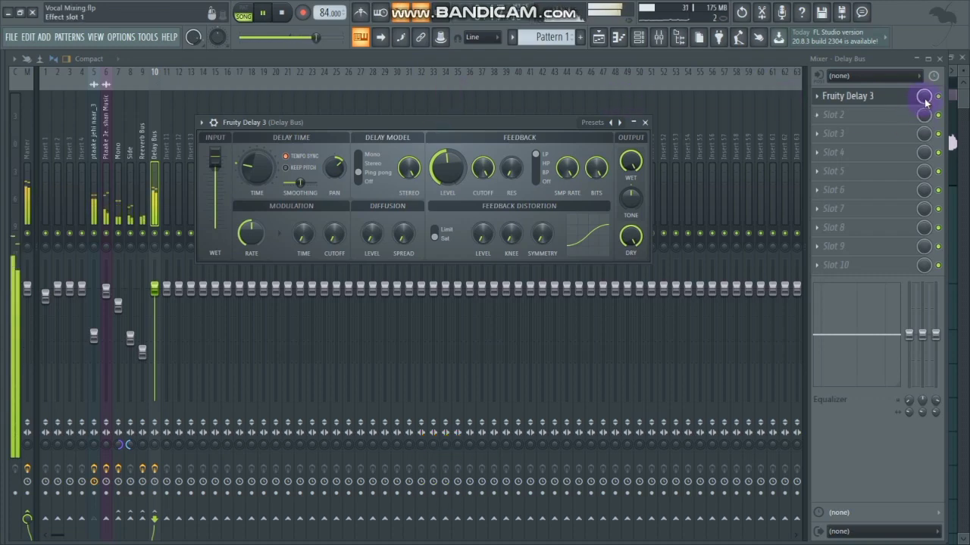
key("space")
left_click_drag(290, 37, 239, 37)
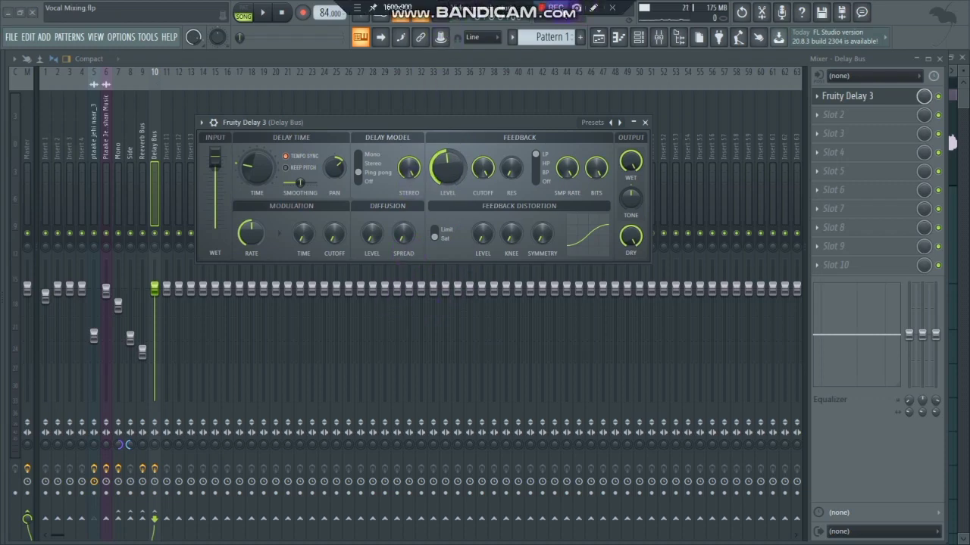
Turn the delay's dry output level all the way down and move the plugin window slightly aside.
left_click(549, 178)
left_click(303, 229)
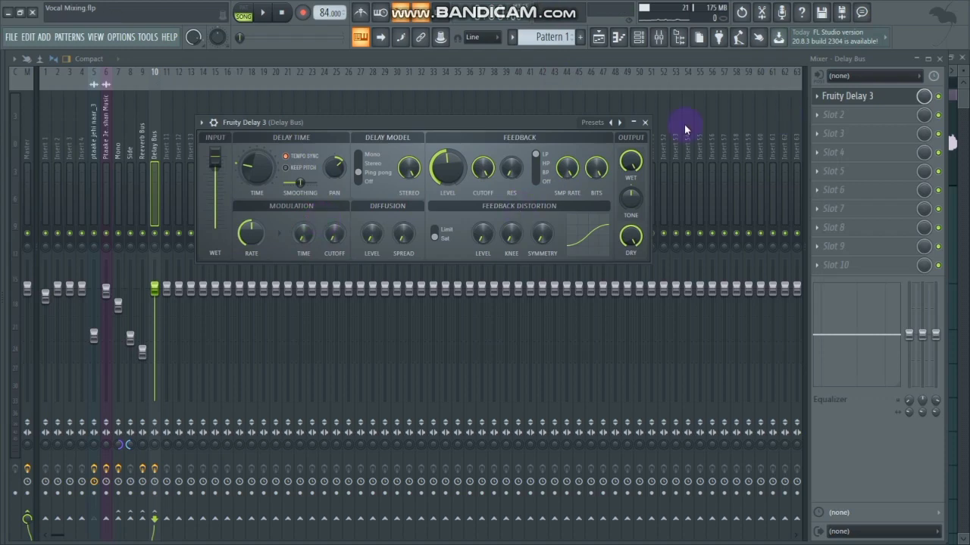
left_click_drag(640, 169, 630, 147)
left_click_drag(337, 120, 369, 112)
Play the mix from just before the vocal clip, check the Delay Bus level in the mixer, and stop playback.
key("space")
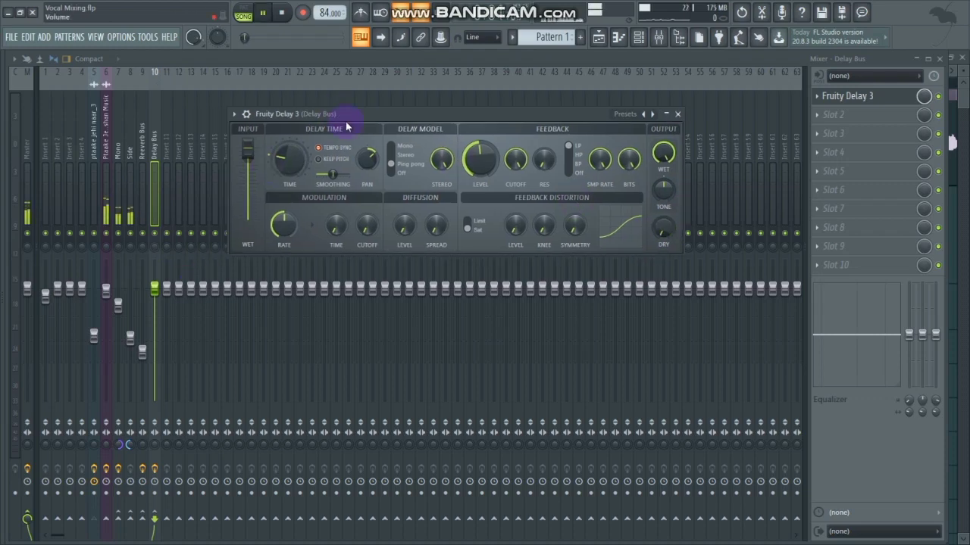
key("space")
key("F5")
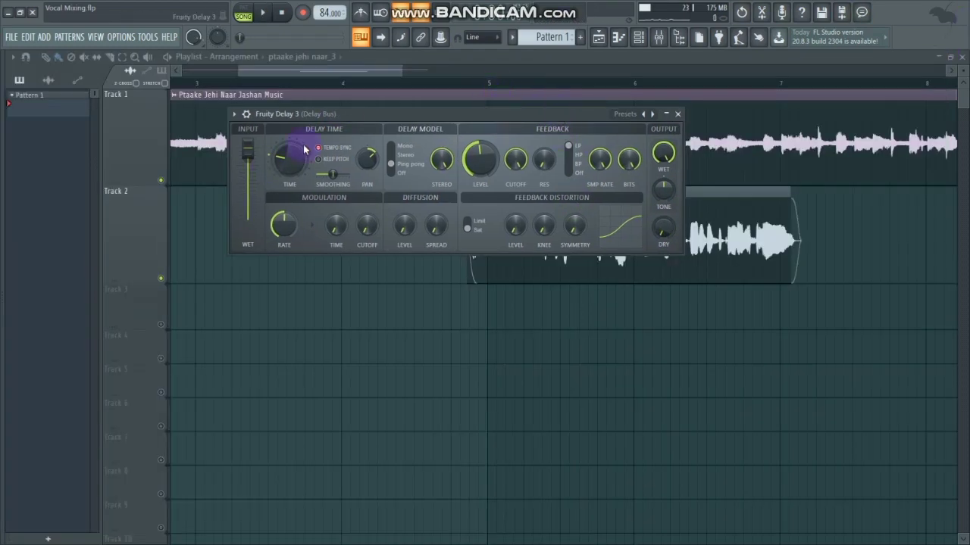
left_click(472, 83)
key("space")
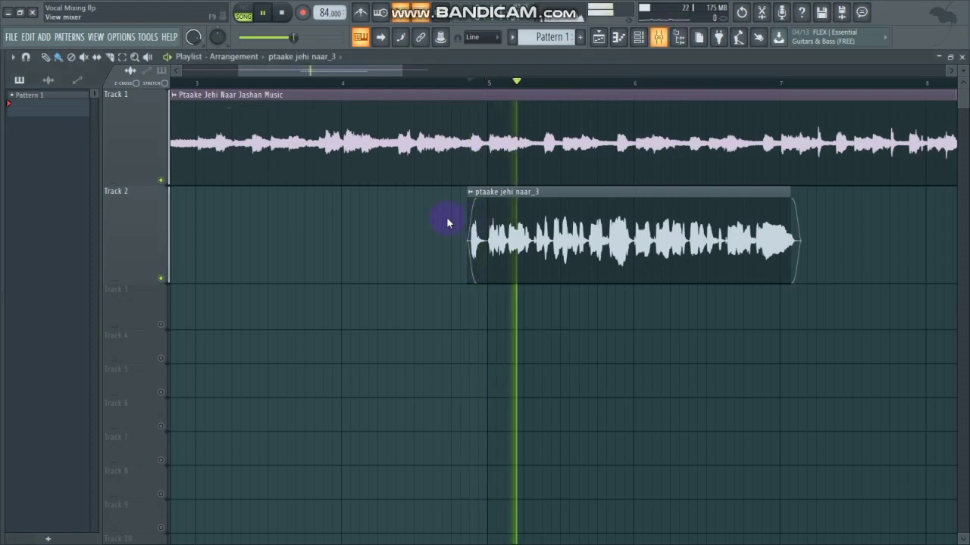
key("F9")
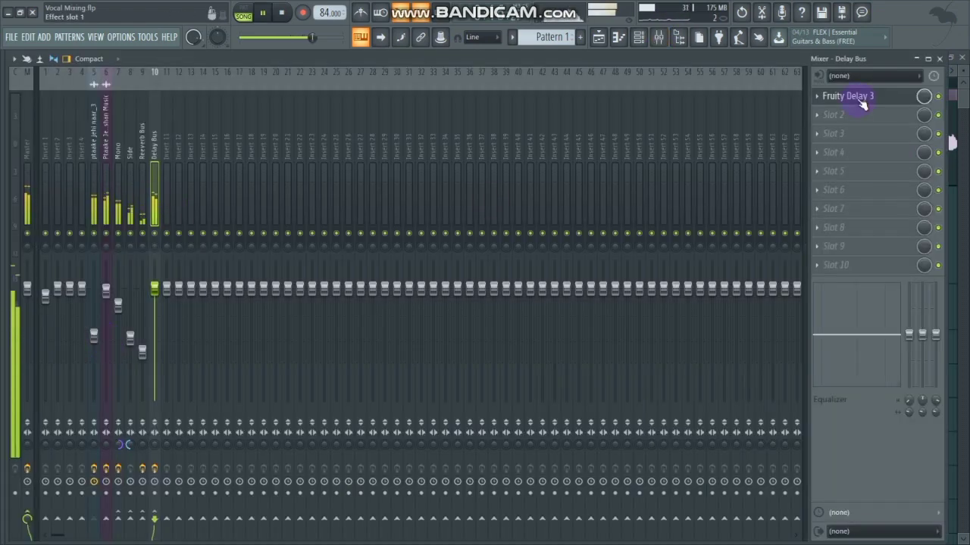
key("space")
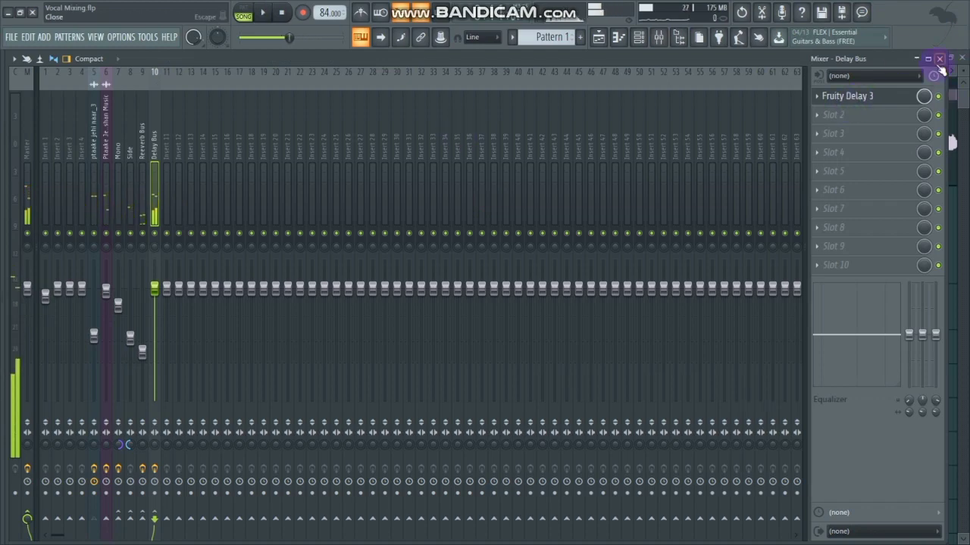
Close the mixer and solo the vocal's Track 2 in the playlist.
left_click(940, 59)
left_click_drag(396, 69, 351, 76)
right_click(161, 278)
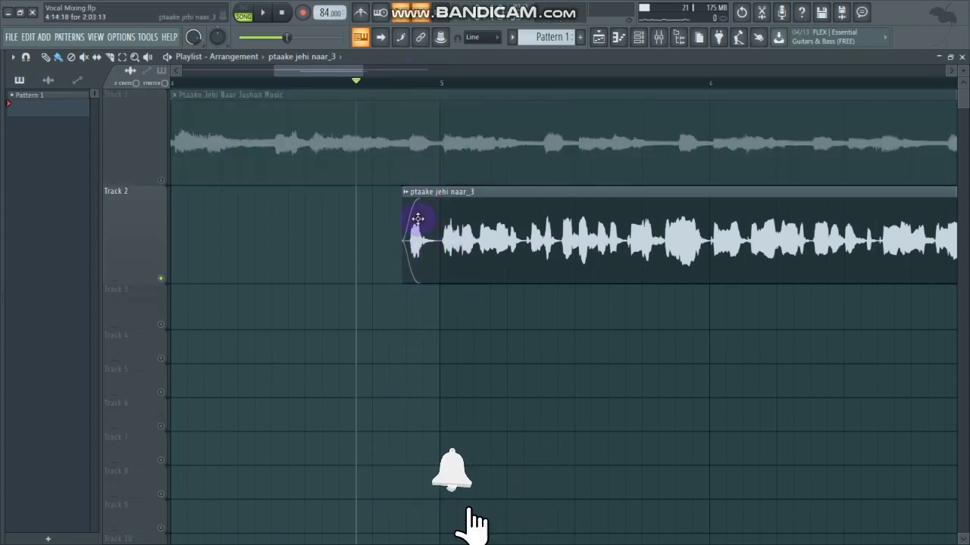
left_click_drag(335, 72, 347, 72)
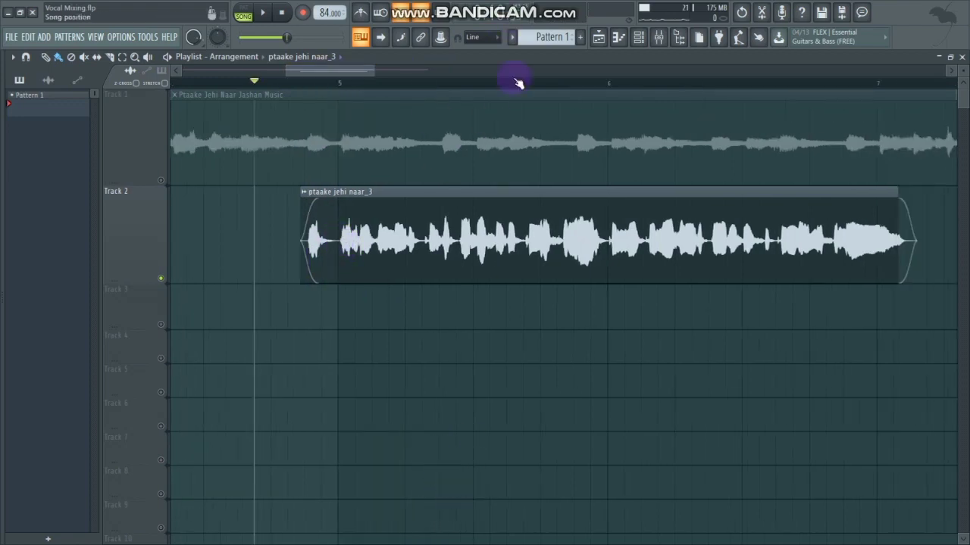
Add a second Fruity Peak Controller in slot 9 of the vocal's mixer track and move its window off the mixer tracks.
left_click(658, 36)
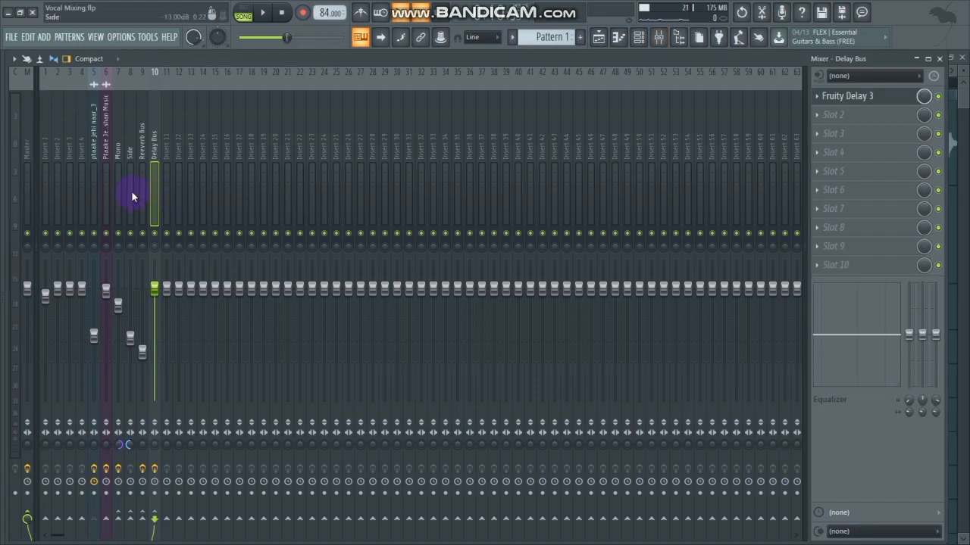
left_click(90, 199)
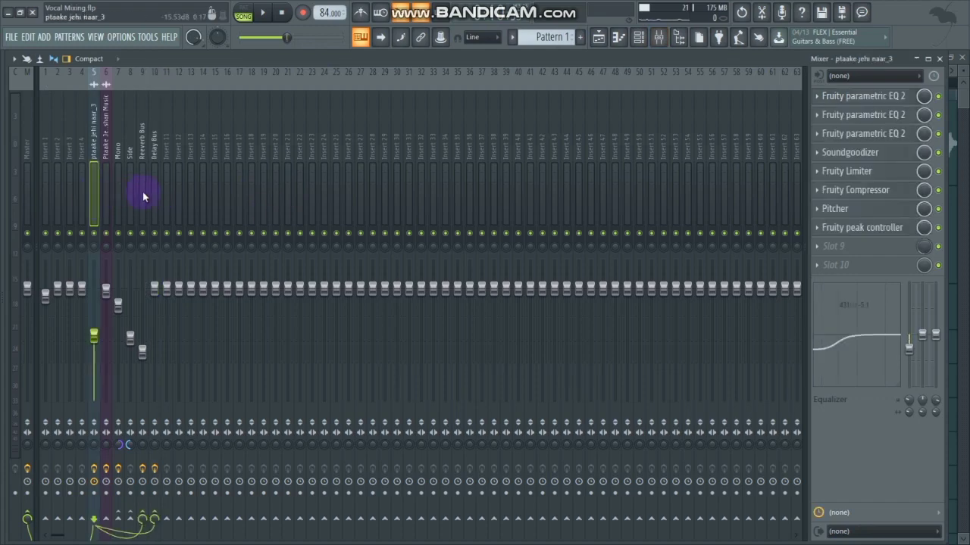
left_click(847, 249)
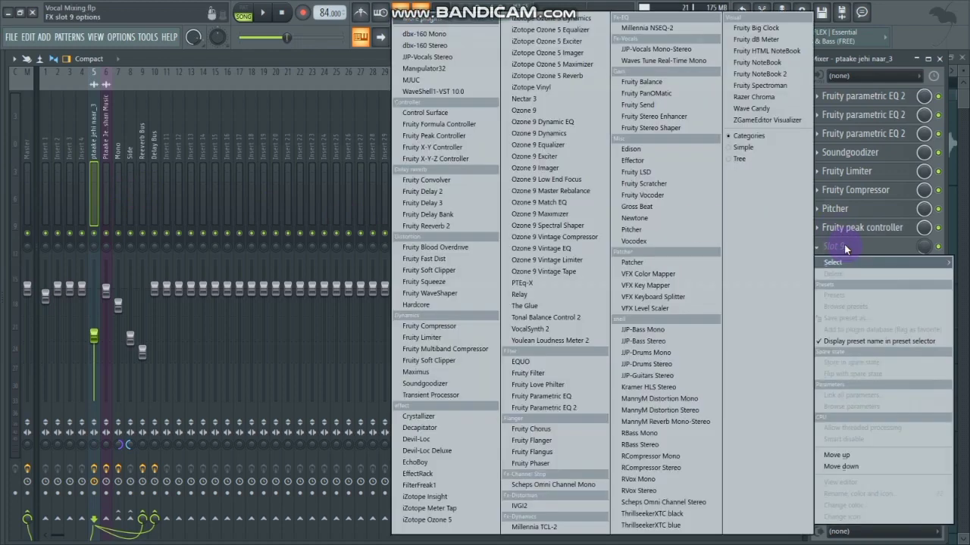
left_click(456, 137)
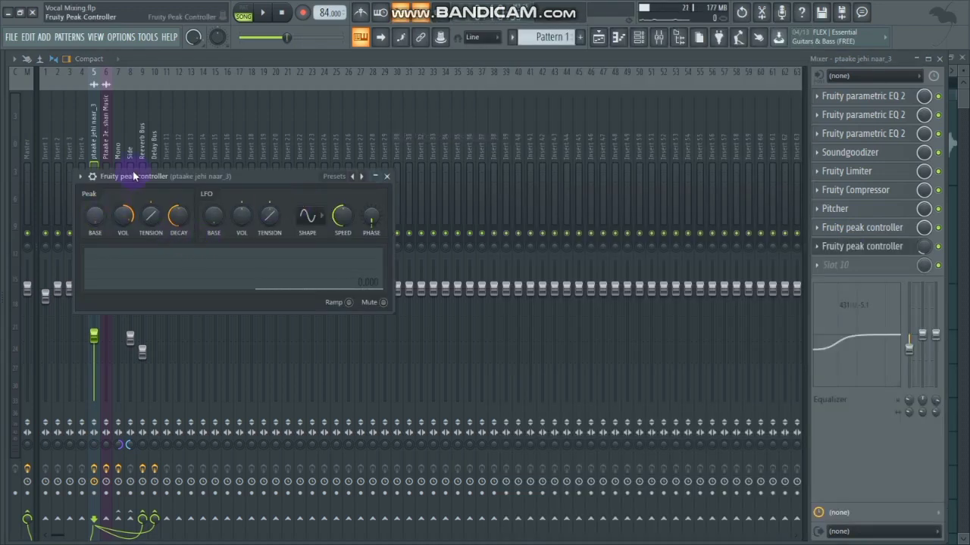
left_click_drag(132, 176, 460, 94)
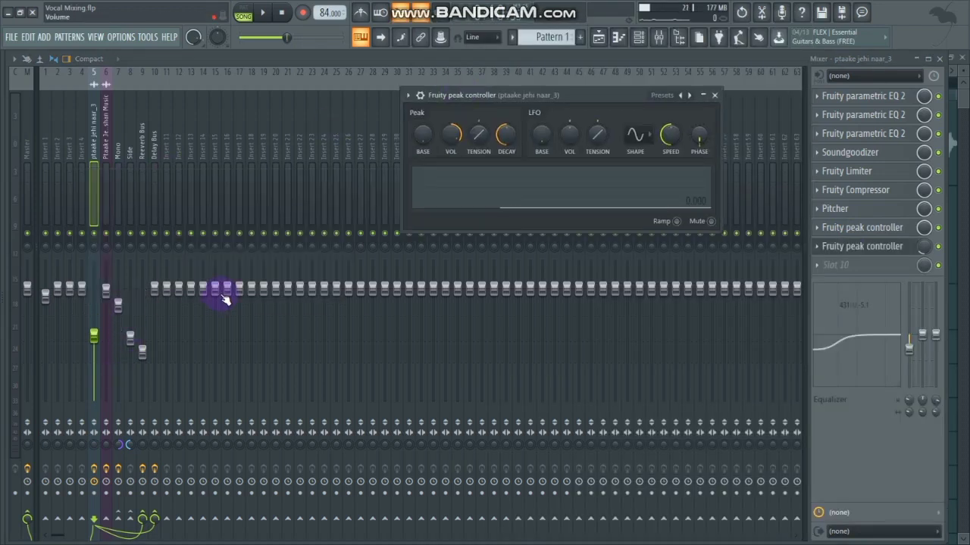
Link the Delay Bus volume to the second peak controller's Peak ctrl - Peak output with the mapping formula 1-Input.
left_click(144, 353)
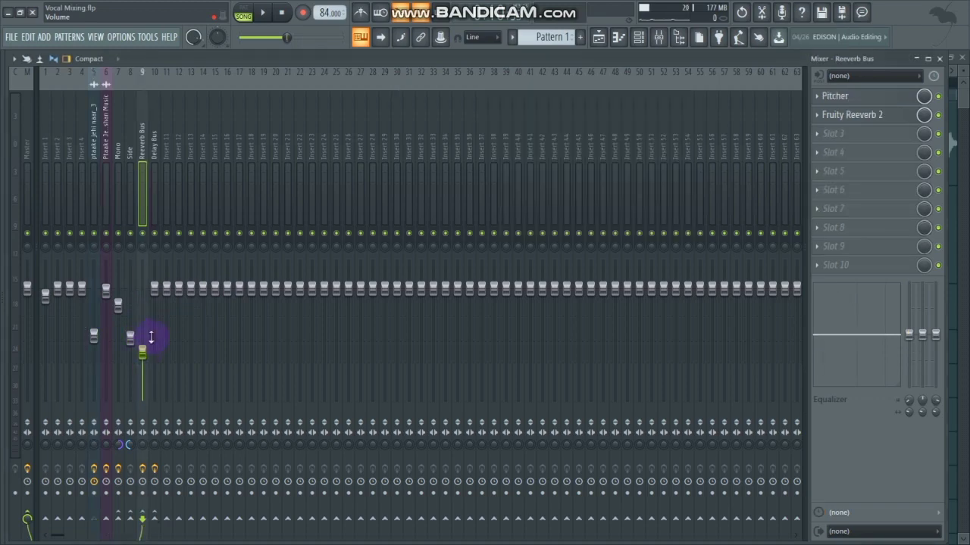
right_click(158, 290)
left_click(157, 286)
left_click(155, 288)
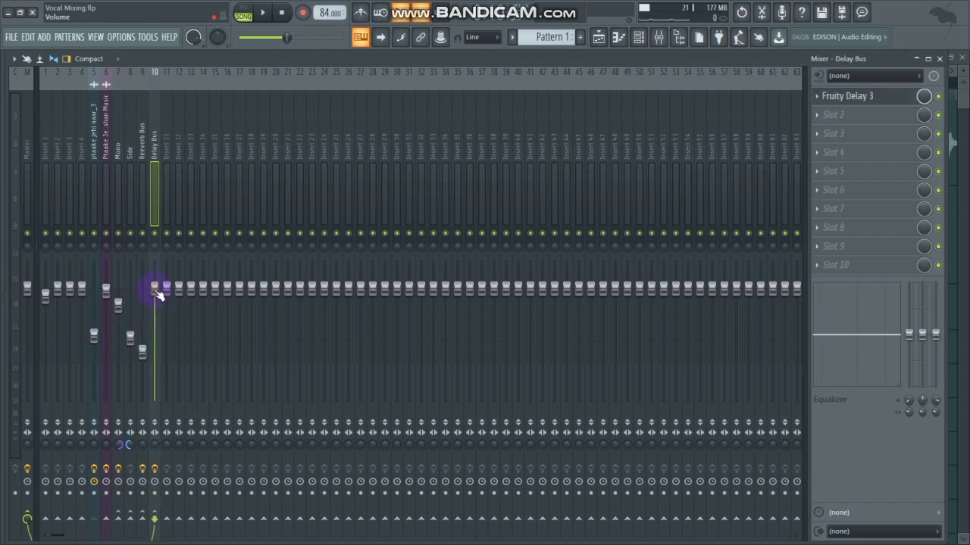
right_click(155, 292)
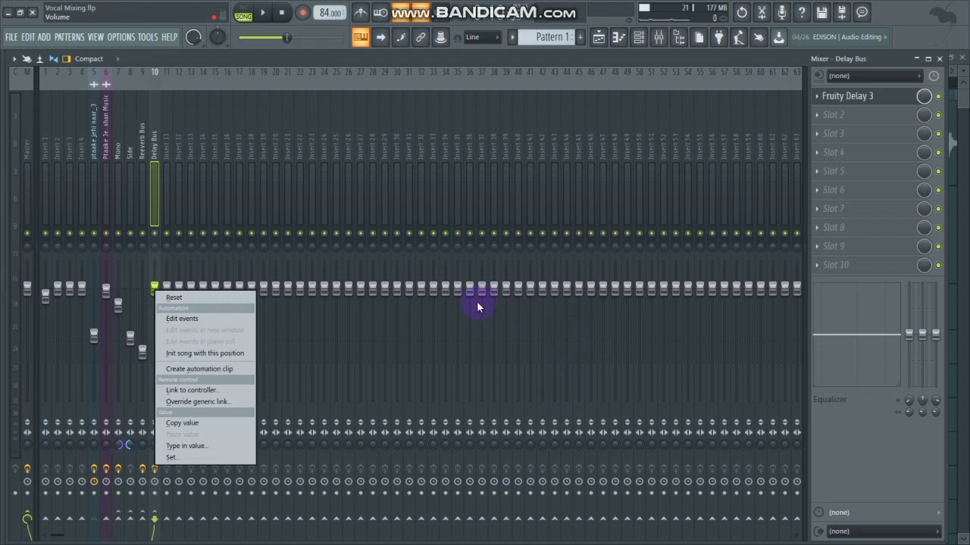
left_click(191, 390)
left_click(483, 248)
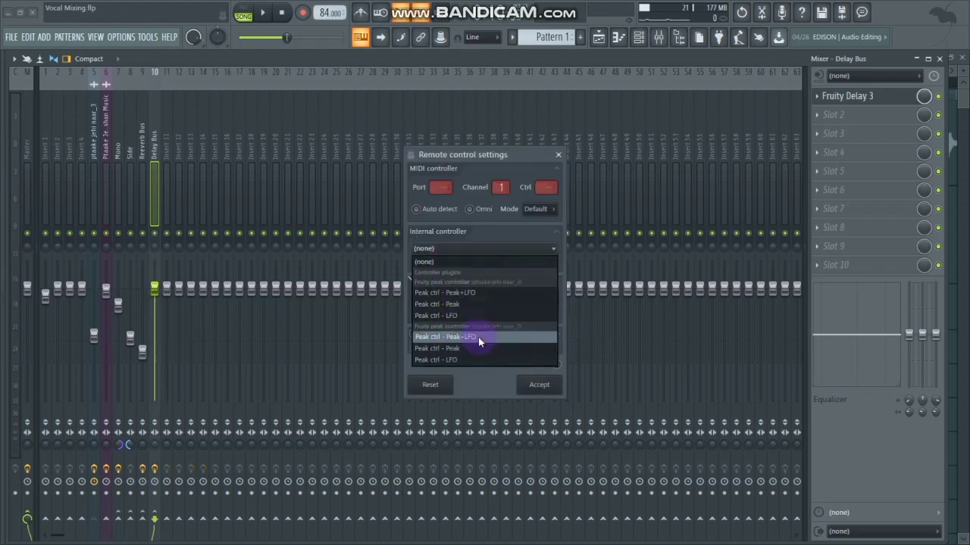
left_click(439, 348)
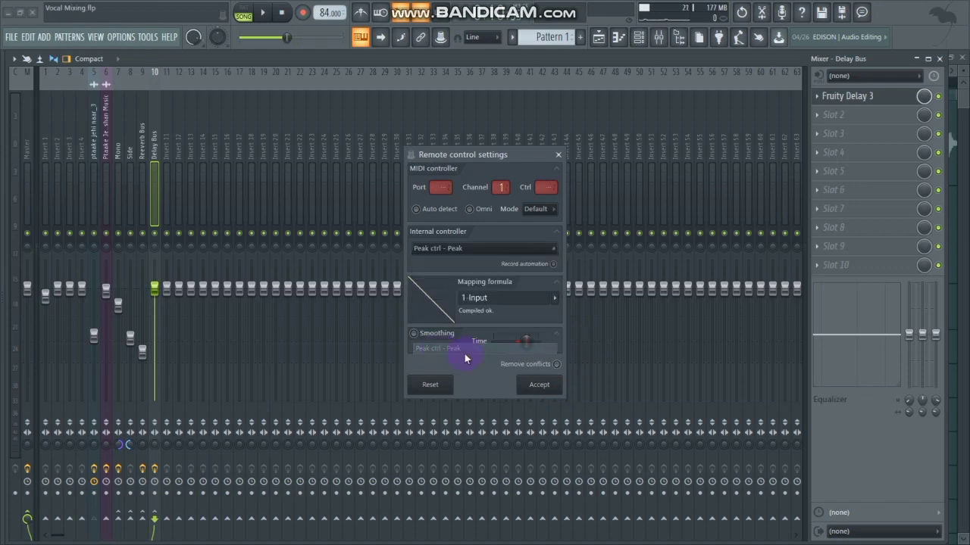
left_click(536, 385)
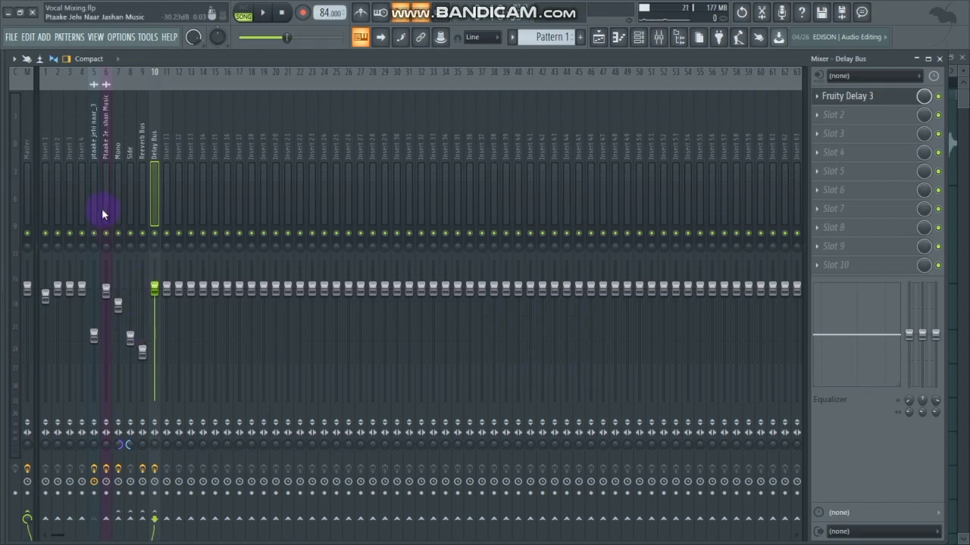
Audition the soloed vocal with its mixer track selected and the second peak controller's mix level raised to full.
key("space")
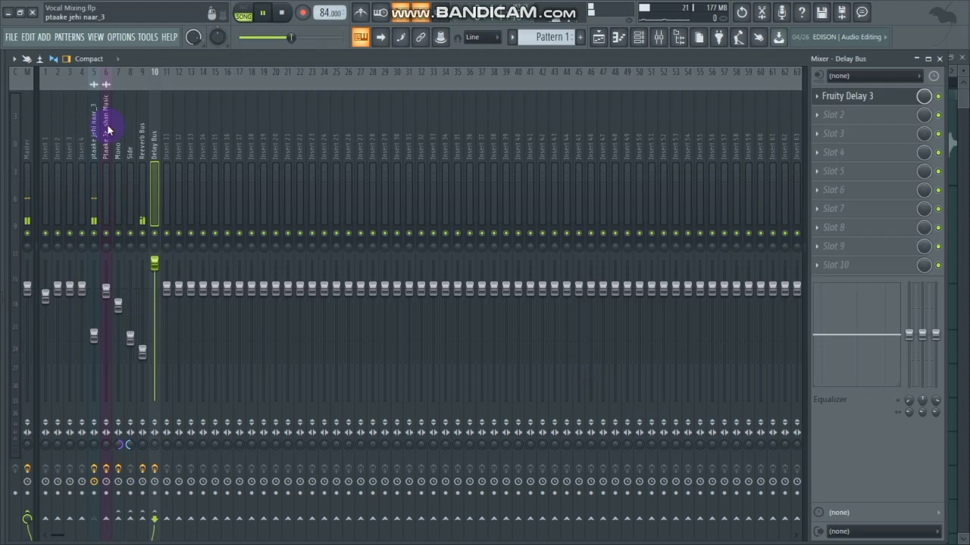
left_click(88, 217)
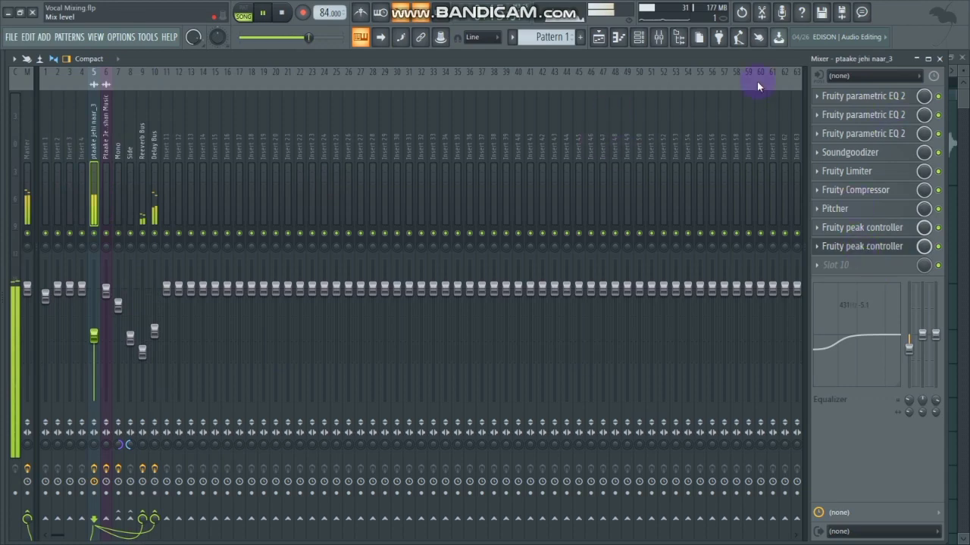
left_click_drag(307, 37, 286, 37)
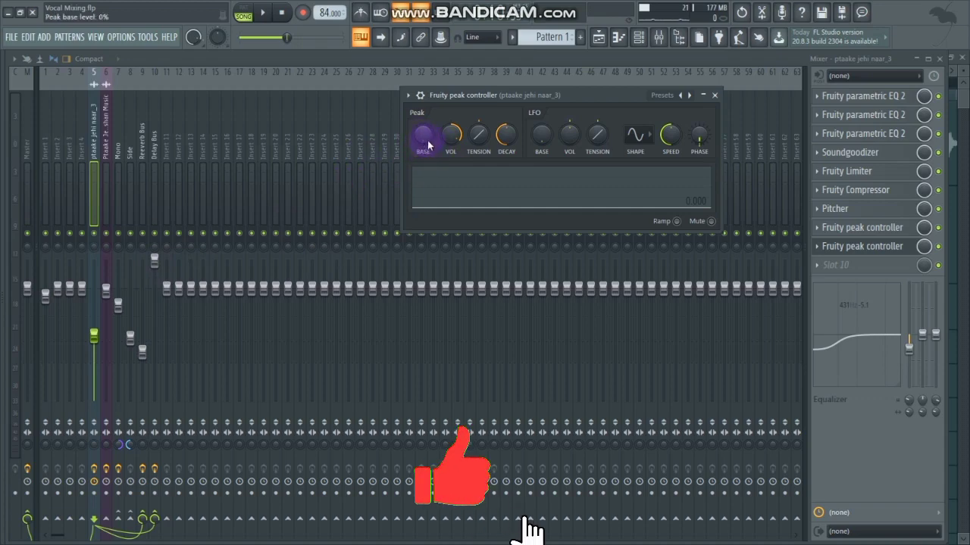
Set the second peak controller's Peak base to 50%, audition the vocal, and raise the base to an output of about 0.57.
left_click_drag(426, 145, 426, 110)
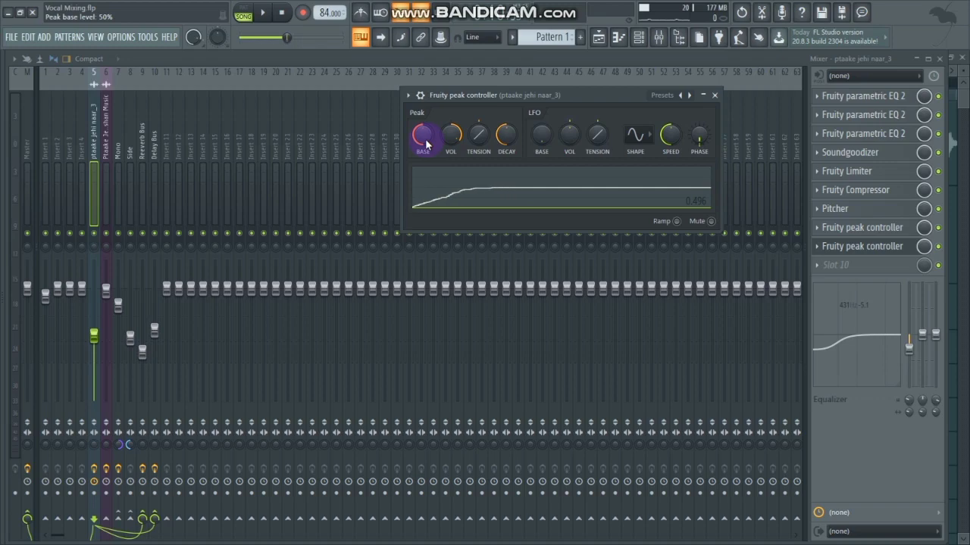
key("space")
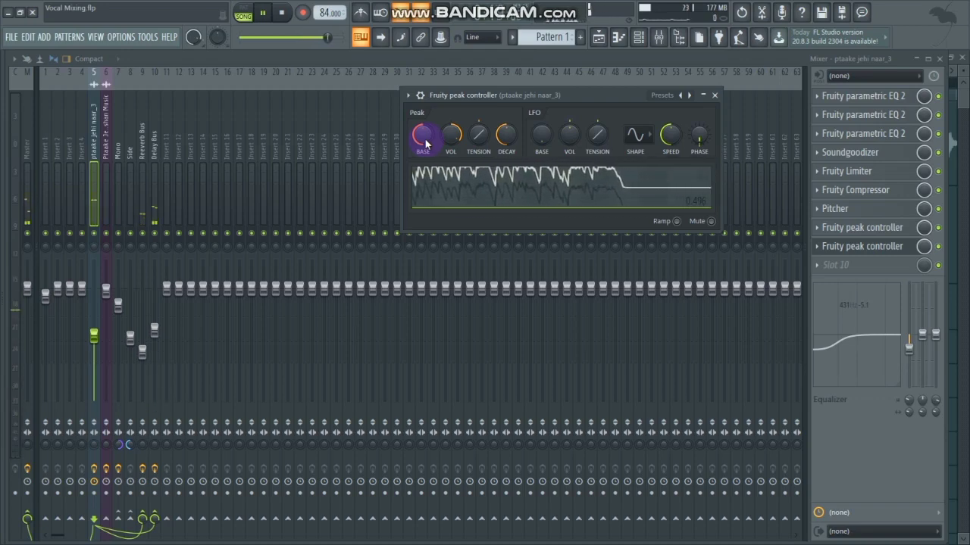
key("space")
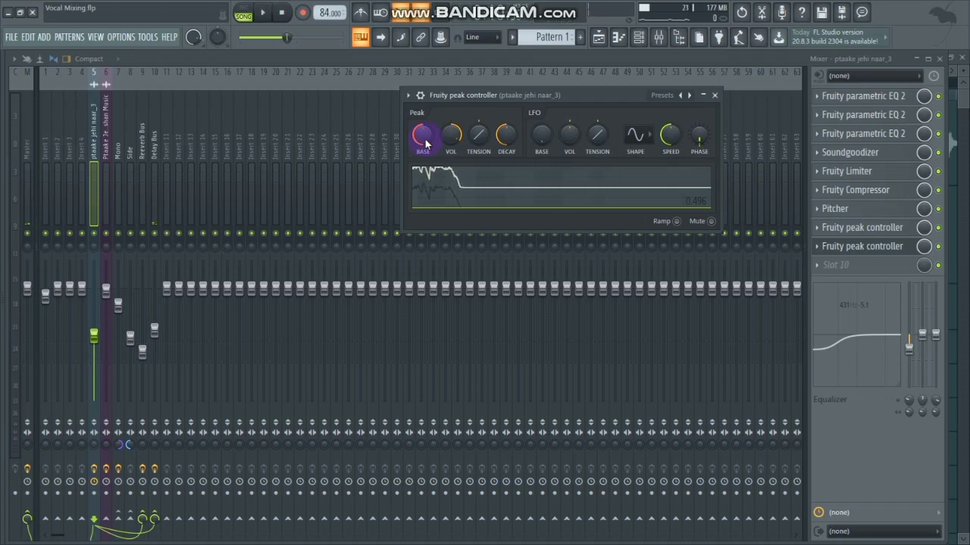
left_click_drag(422, 134, 422, 130)
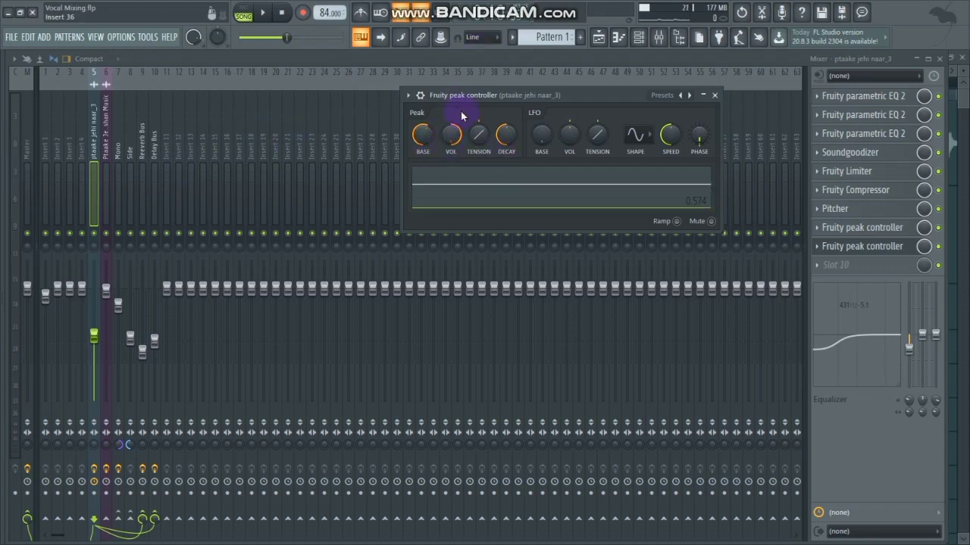
Audition the soloed vocal with the second peak controller's peak amount at 200% and at 13%.
left_click_drag(451, 133, 451, 113)
key("space")
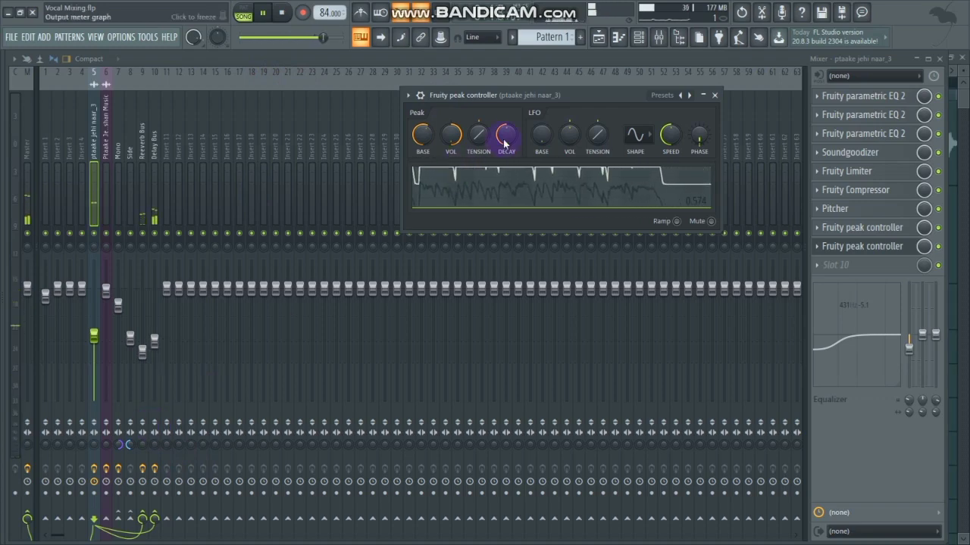
key("space")
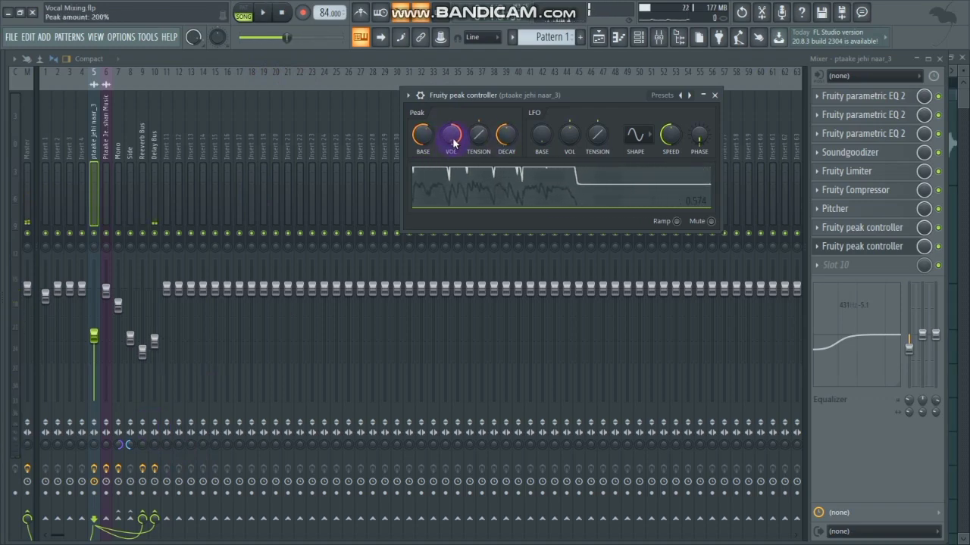
scroll(451, 138, "down", 10)
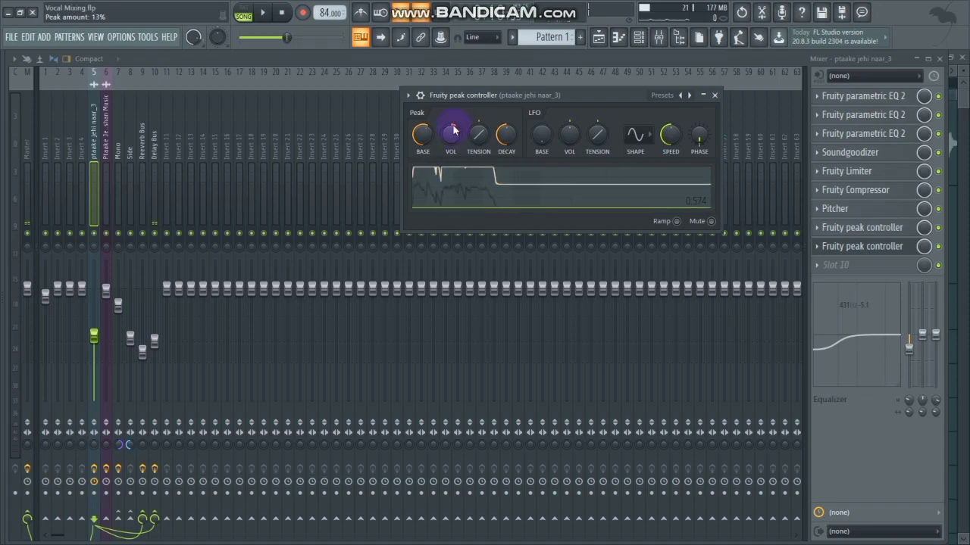
key("space")
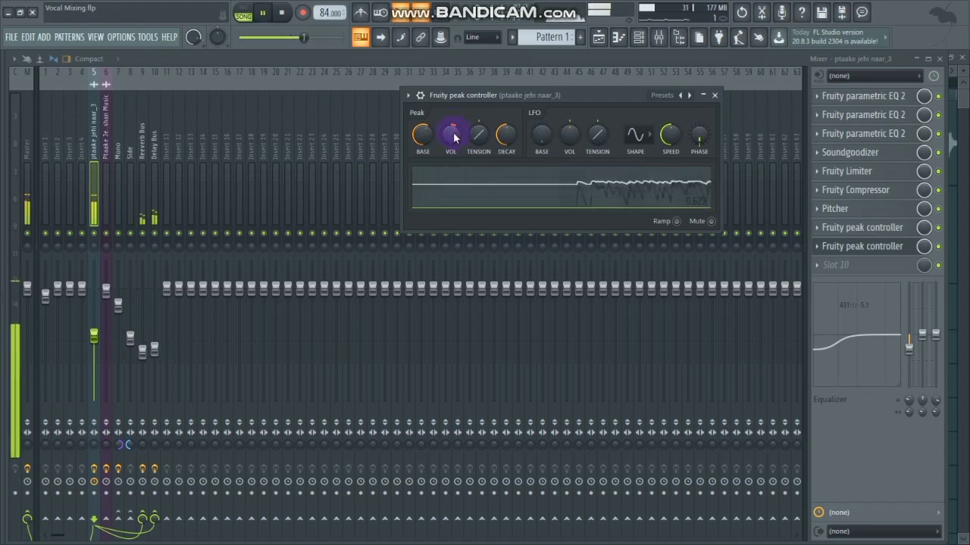
key("space")
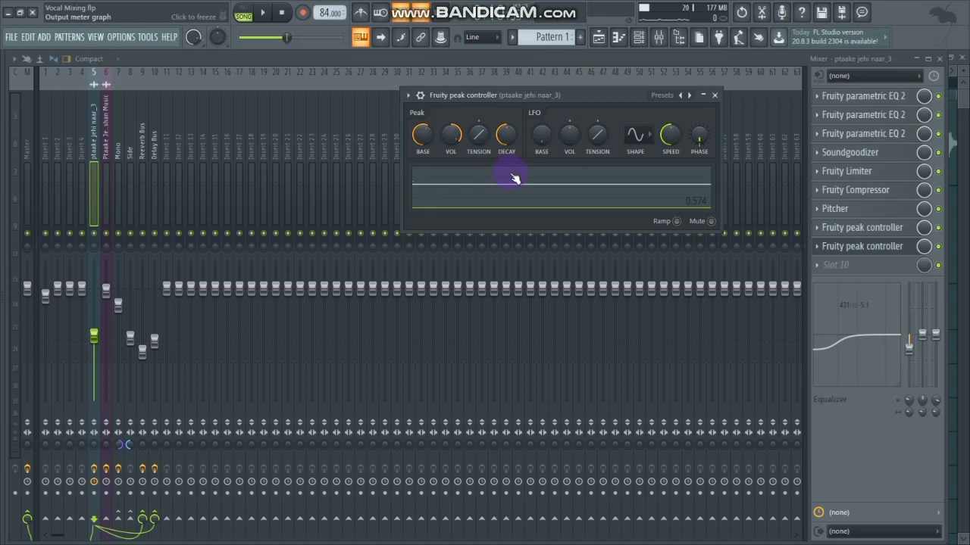
Unmute the music on Track 1 of the playlist and play it together with the vocal.
key("F5")
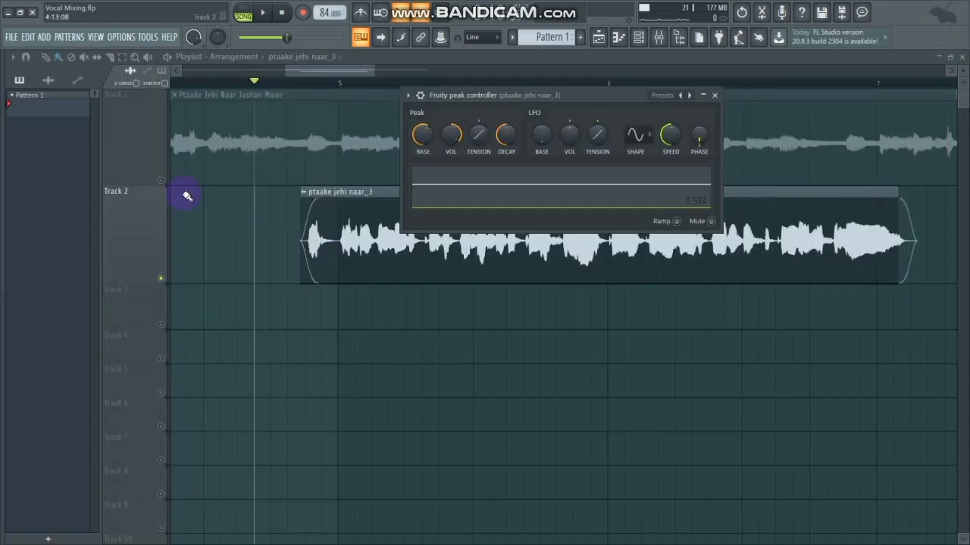
left_click(160, 179)
key("space")
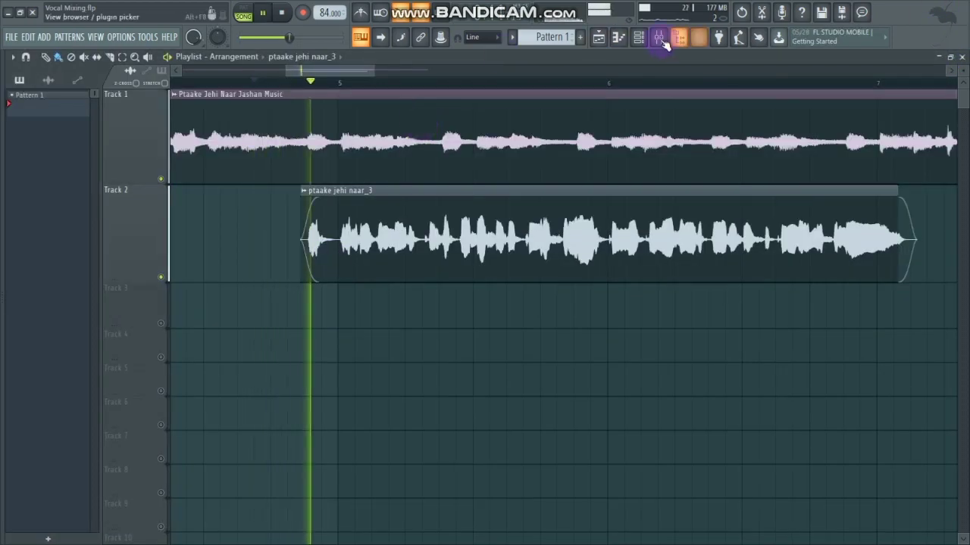
Set the second peak controller's peak amount to 107% while the song plays, and close its window and the mixer.
key("F9")
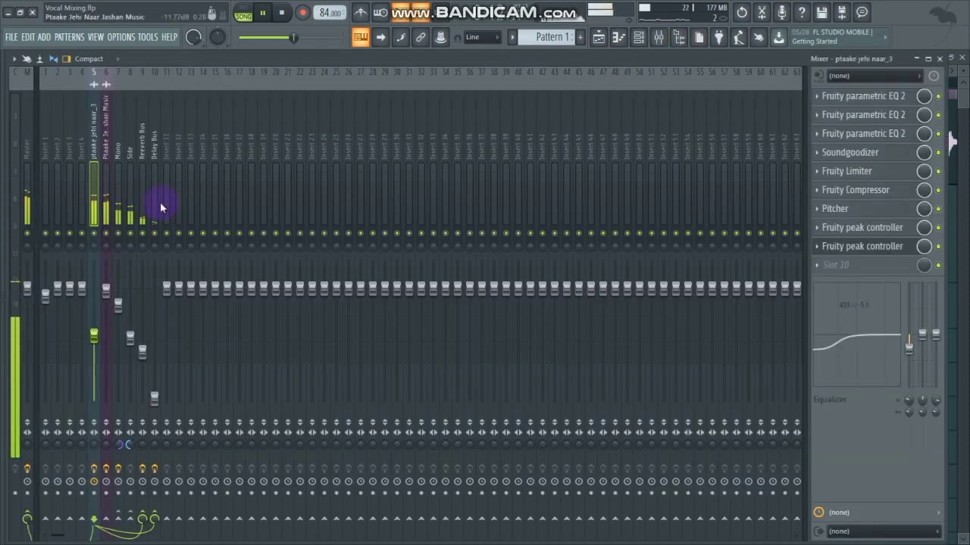
left_click(848, 250)
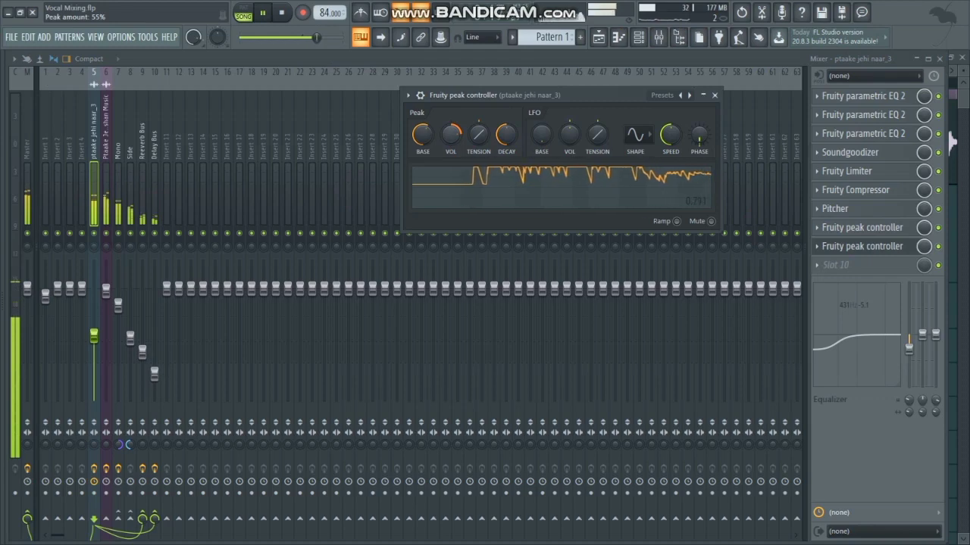
key("space")
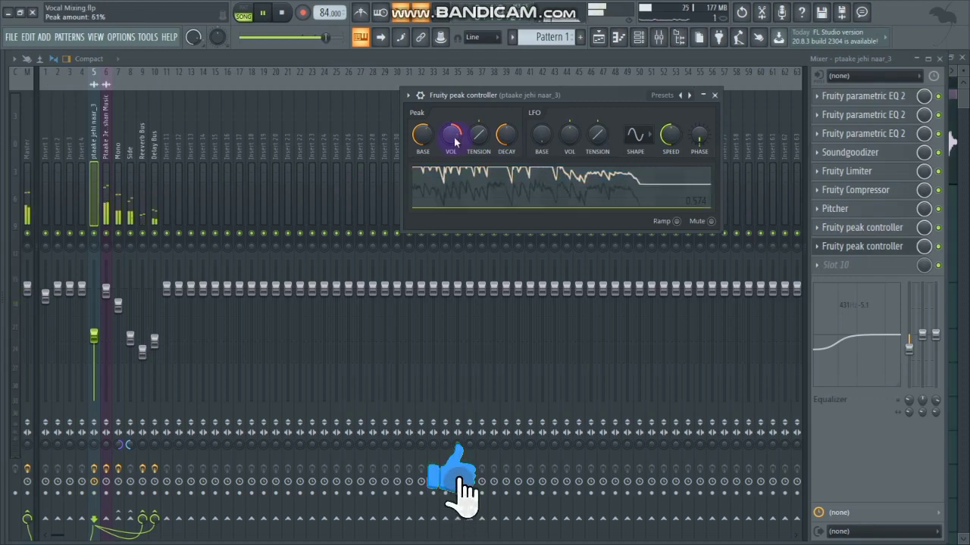
key("space")
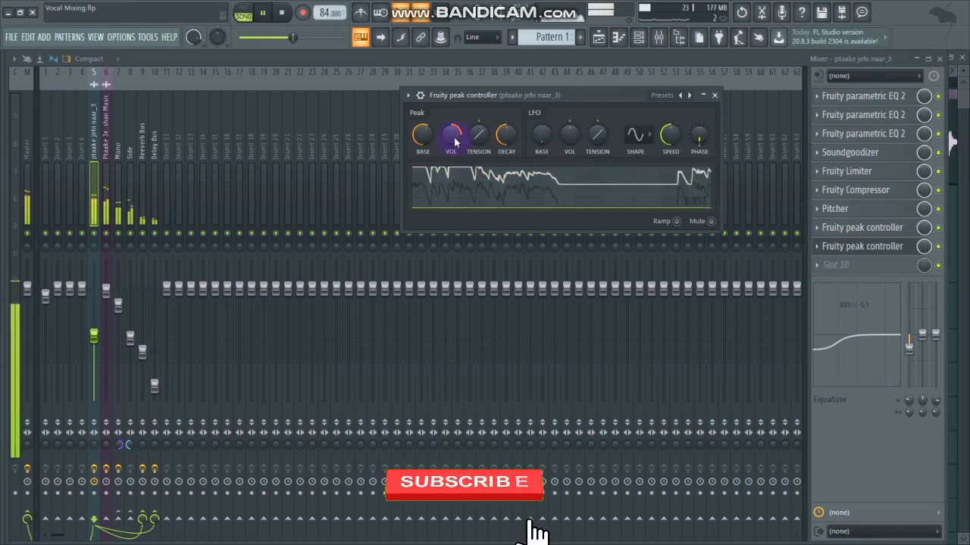
scroll(455, 141, "up", 8)
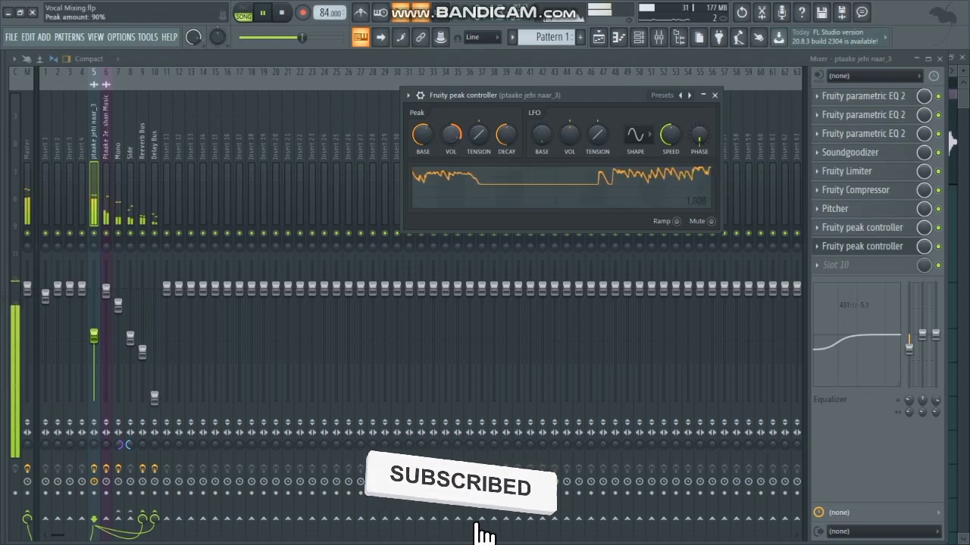
scroll(455, 140, "up", 3)
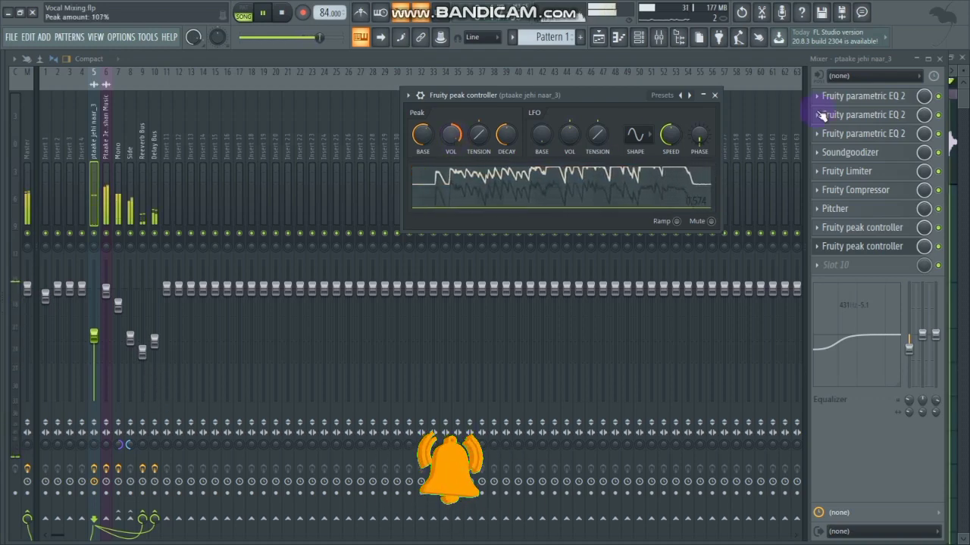
left_click(718, 96)
left_click(939, 58)
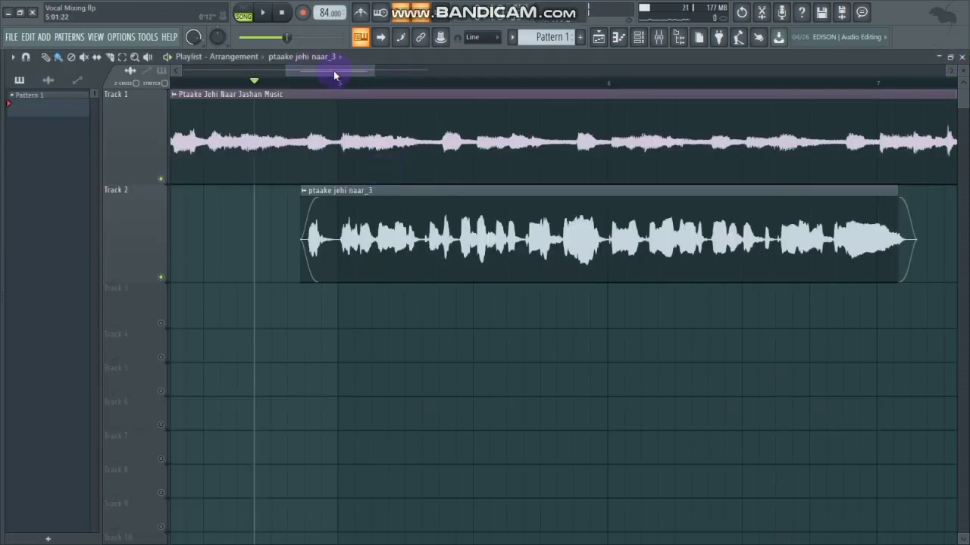
Mute the music on Track 1 and review the Fruity Delay 3 settings on the Delay Bus.
scroll(333, 70, "right", 3)
mouse_move(578, 6)
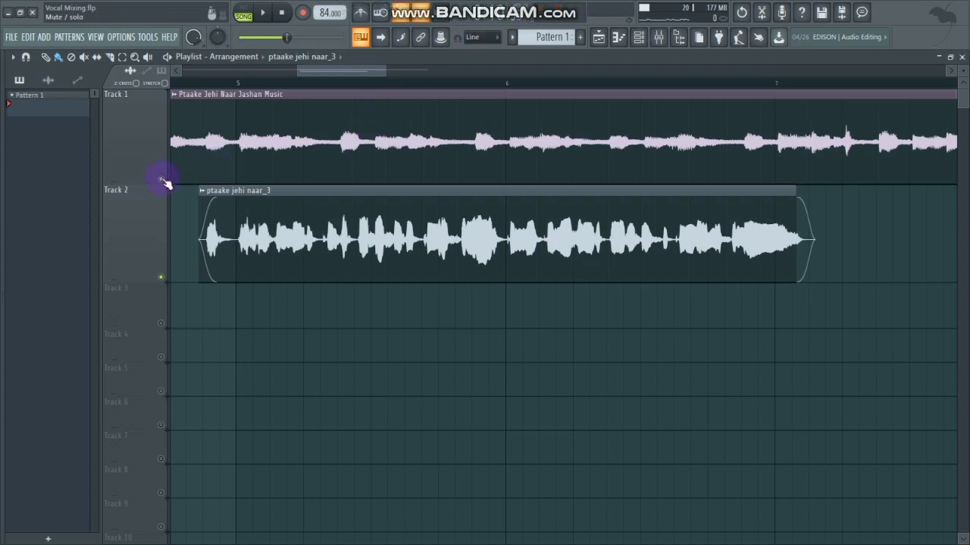
left_click(161, 179)
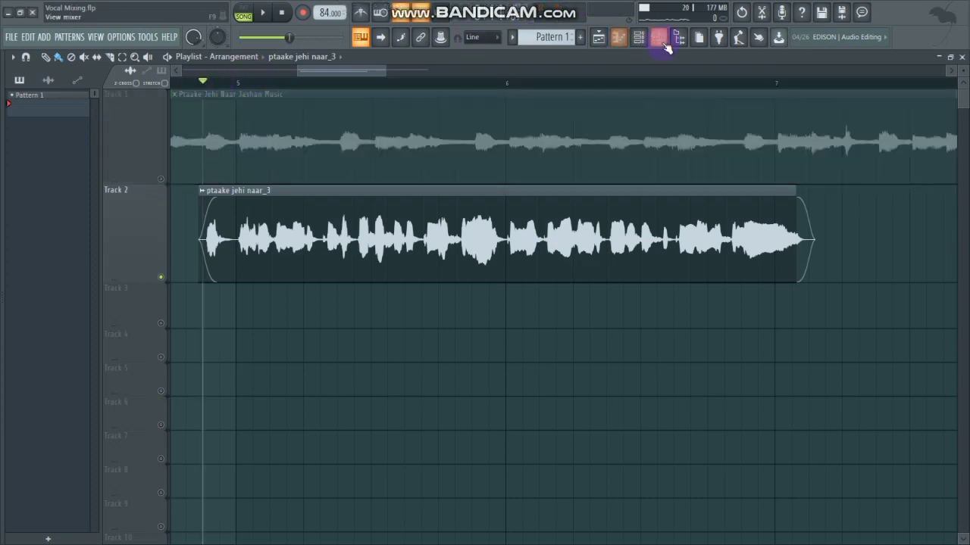
left_click(658, 37)
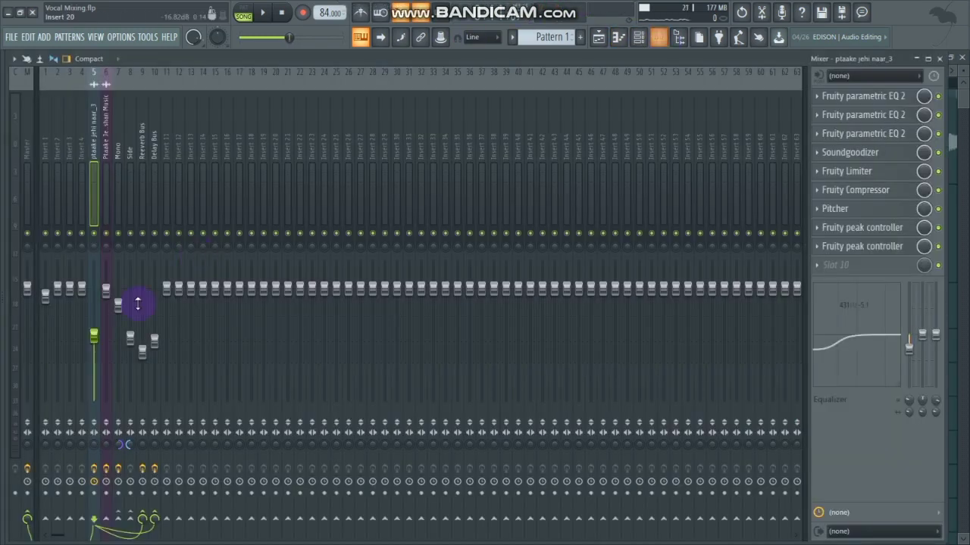
left_click(155, 178)
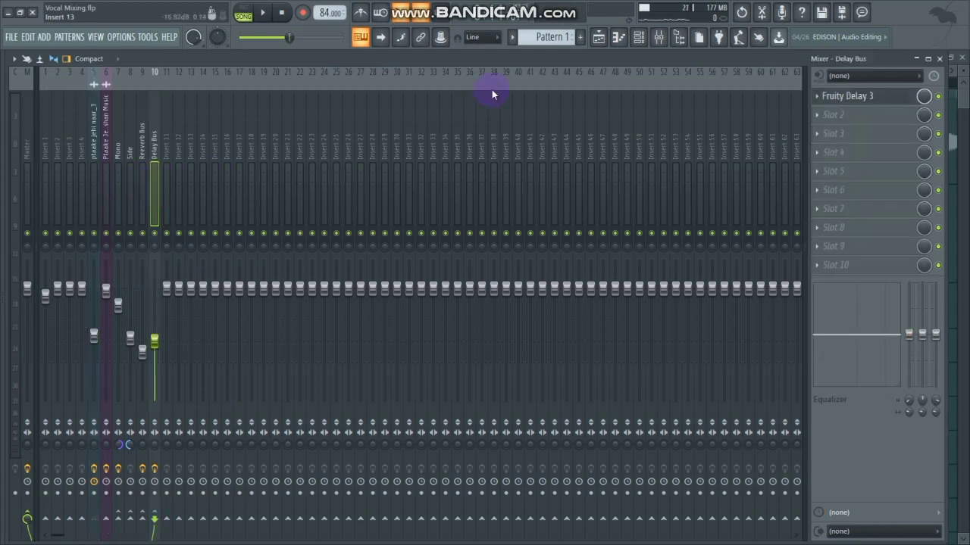
left_click(848, 95)
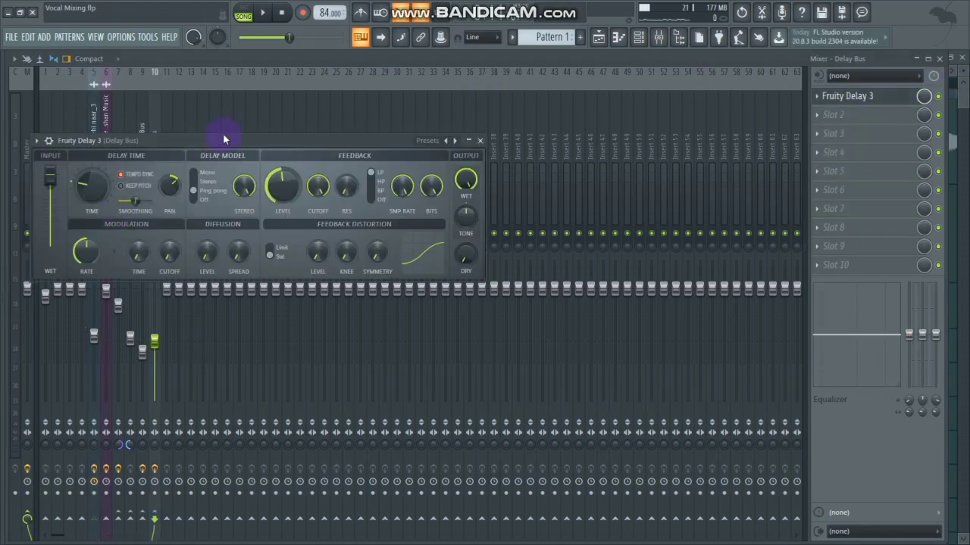
left_click(480, 141)
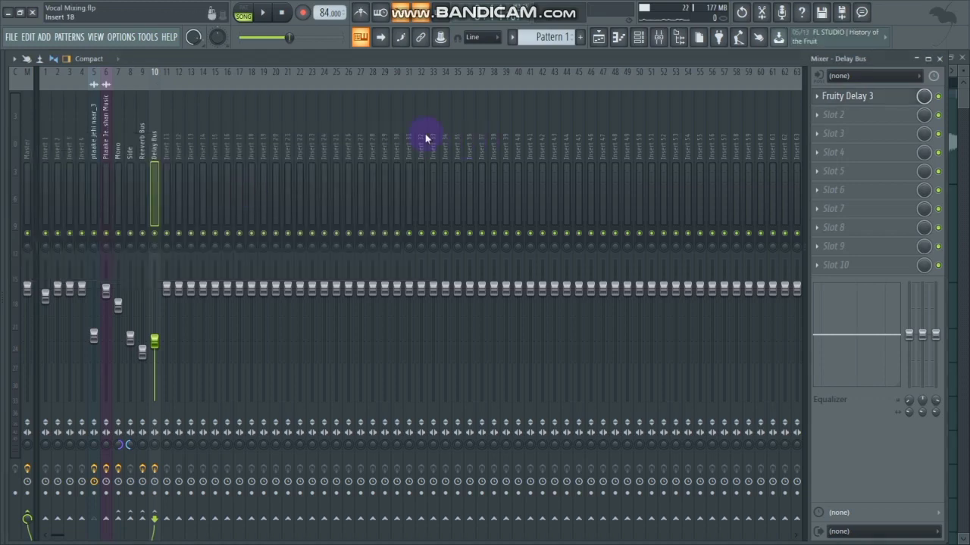
left_click(939, 59)
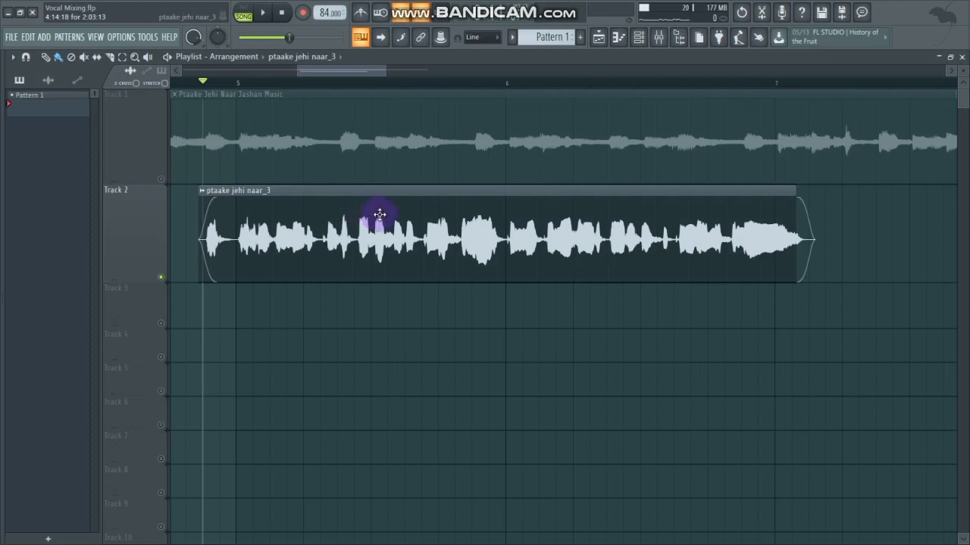
Audition the whole vocal clip with its delay from just before bar 5, and return the playhead to the clip's start.
mouse_move(442, 6)
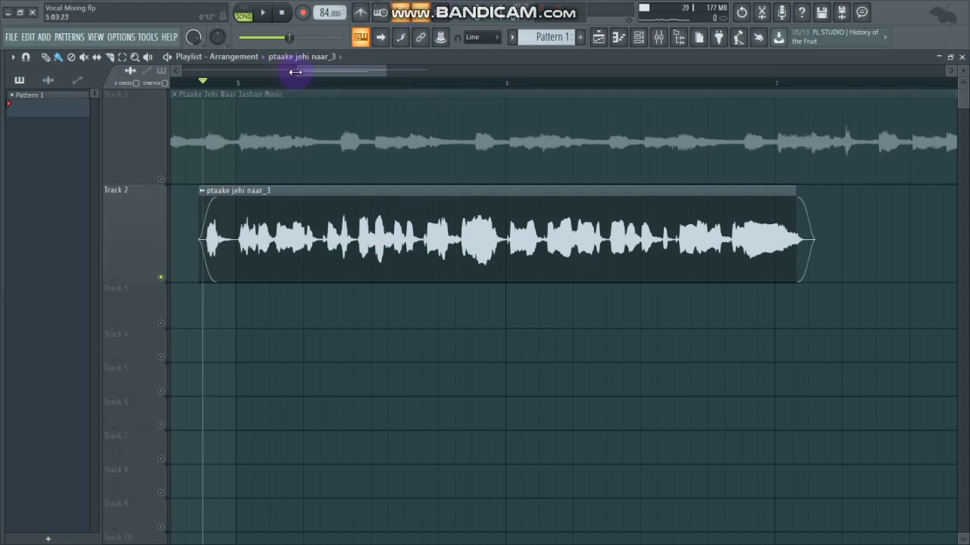
left_click_drag(296, 71, 416, 91)
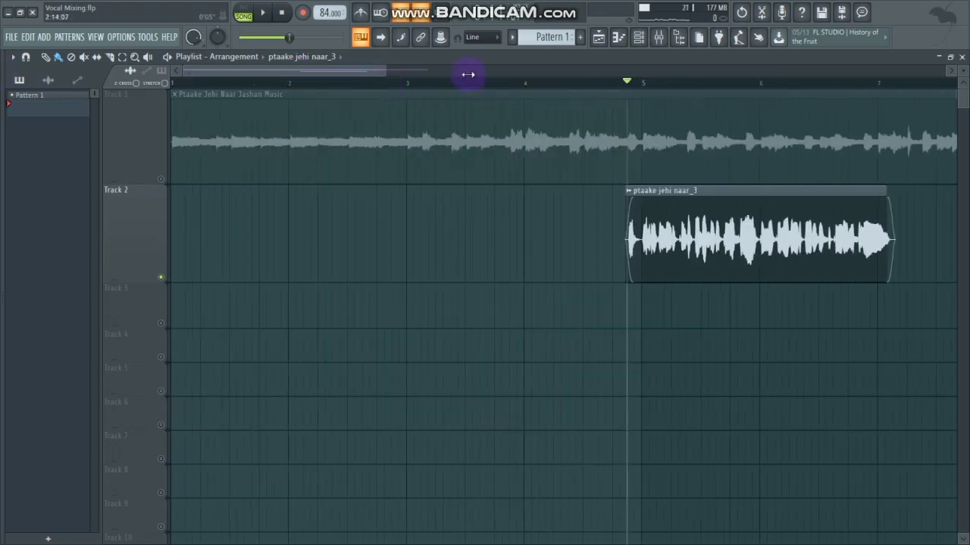
left_click_drag(468, 74, 346, 82)
left_click(349, 82)
key("space")
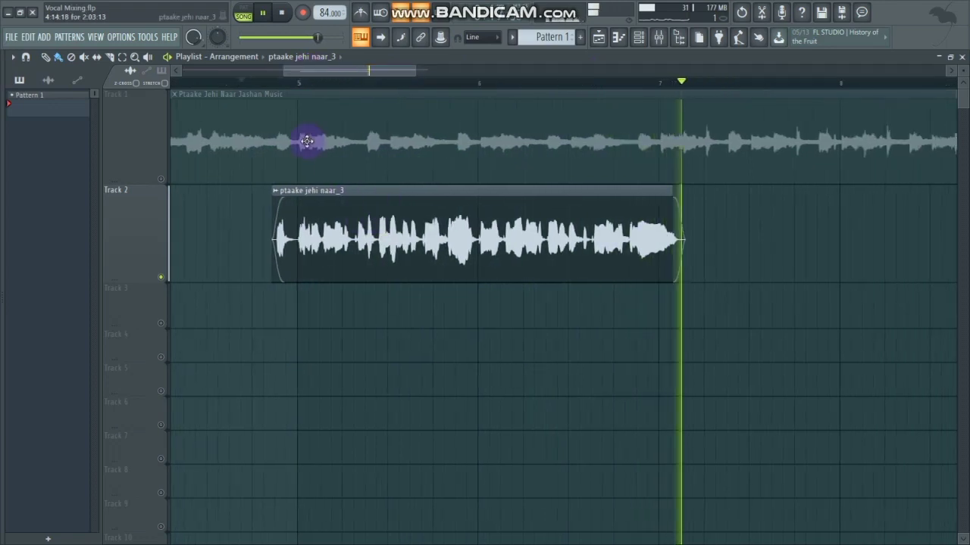
key("space")
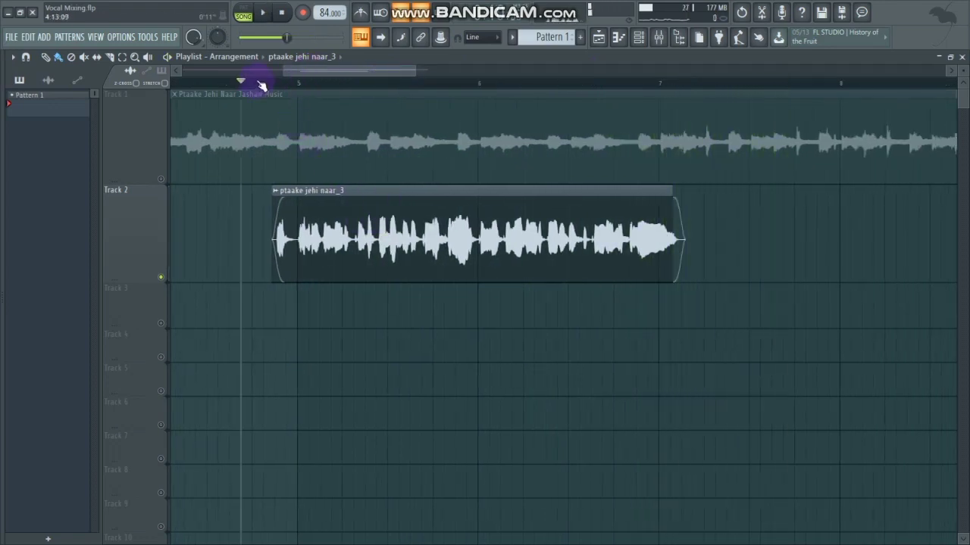
left_click(273, 82)
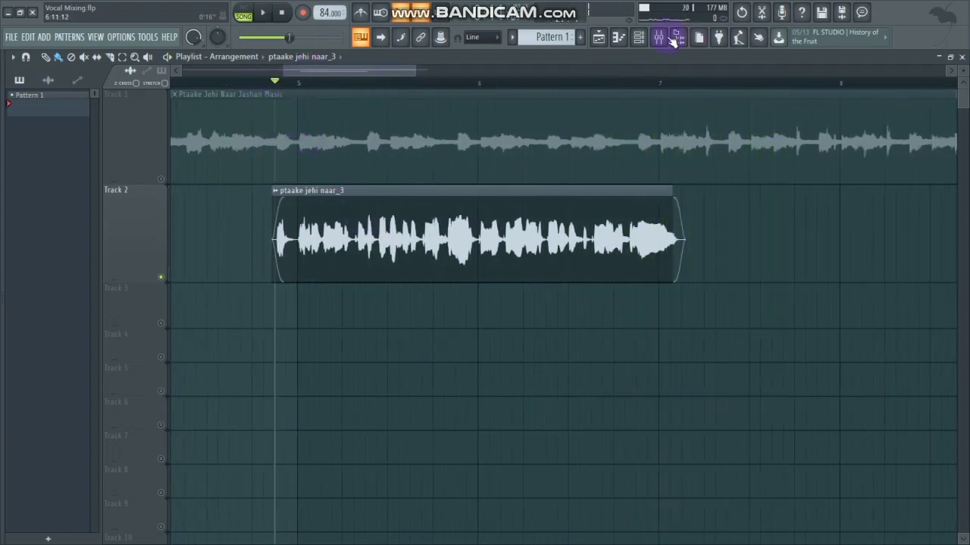
Add Fruity Parametric EQ 2 in slot 2 of the Delay Bus.
key("F9")
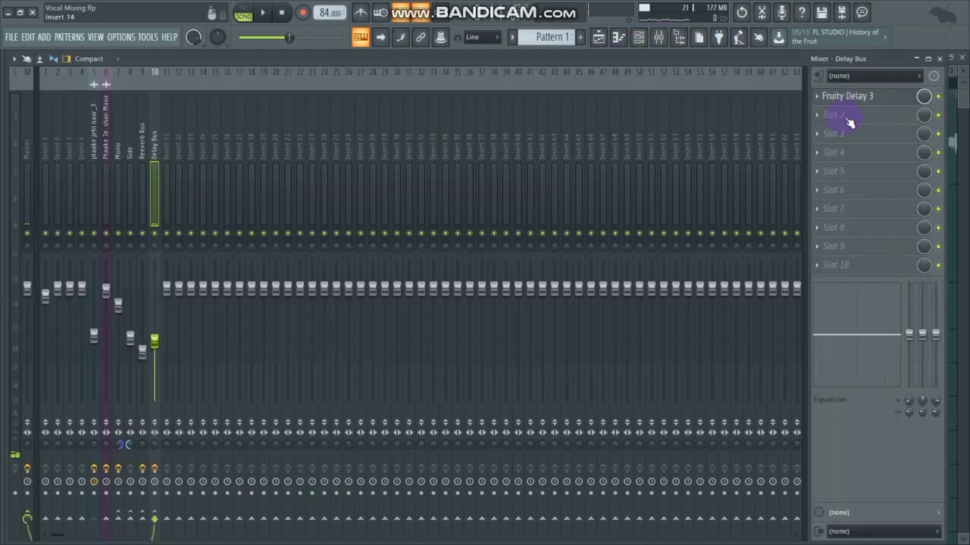
left_click(843, 121)
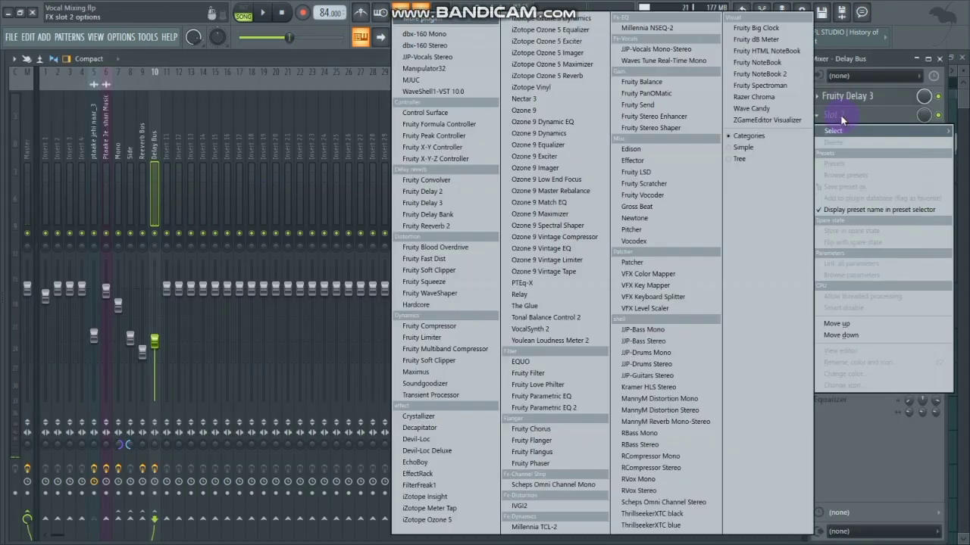
left_click(577, 409)
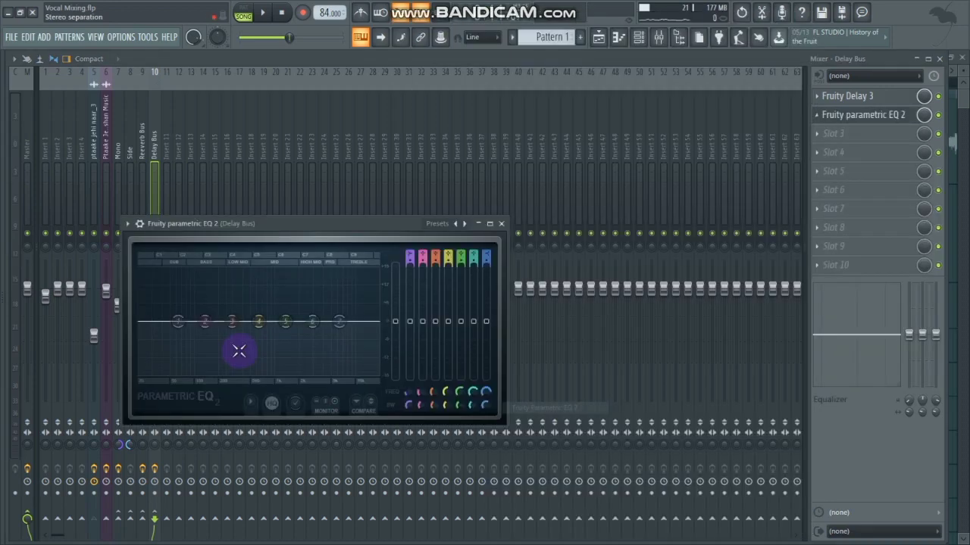
left_click_drag(163, 321, 186, 371)
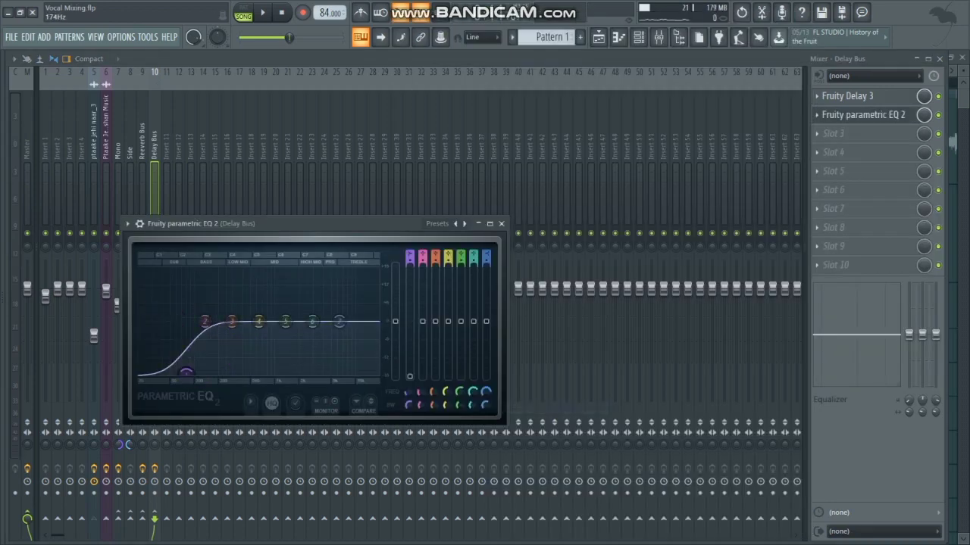
mouse_move(339, 321)
left_mouse_down()
mouse_move(340, 310)
mouse_move(342, 331)
left_mouse_up()
left_click_drag(312, 321, 219, 284)
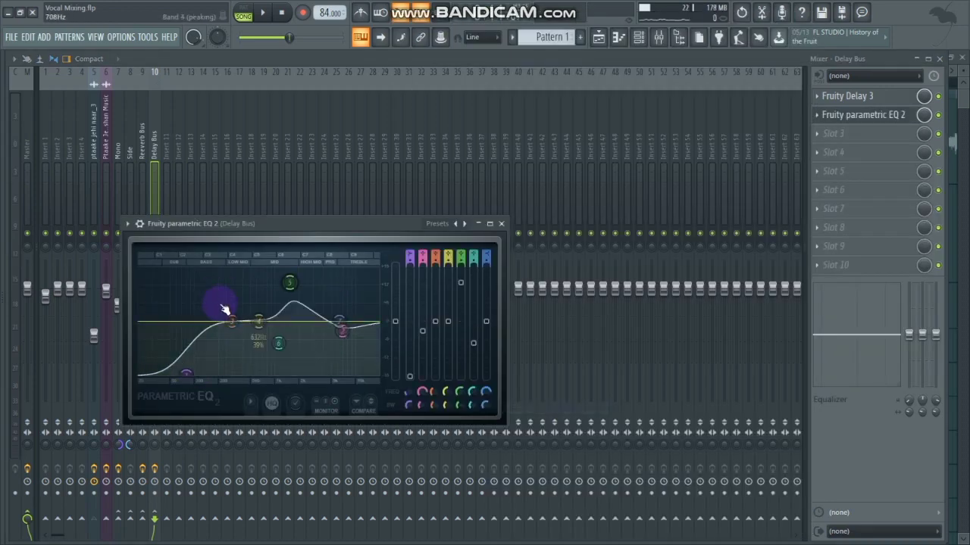
left_click_drag(258, 321, 289, 282)
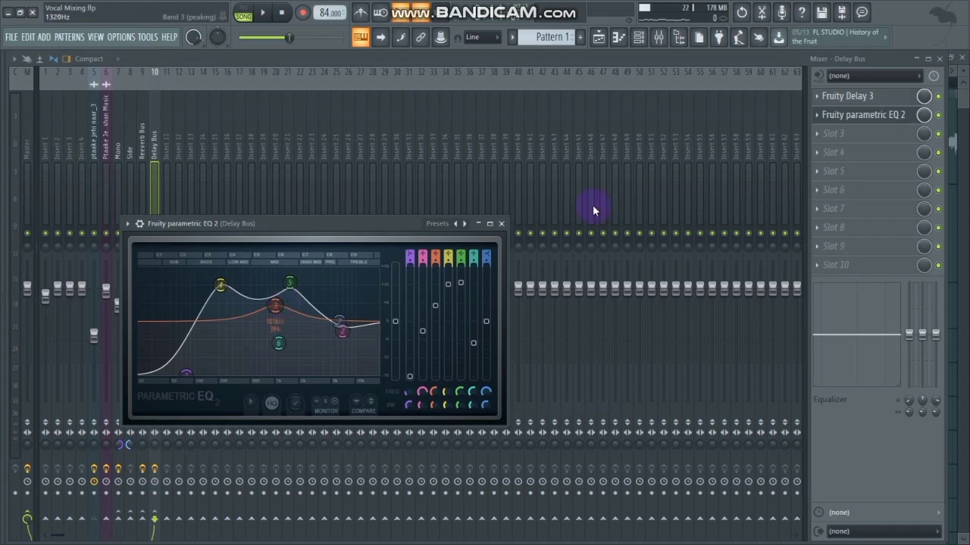
left_click(460, 227)
mouse_move(484, 237)
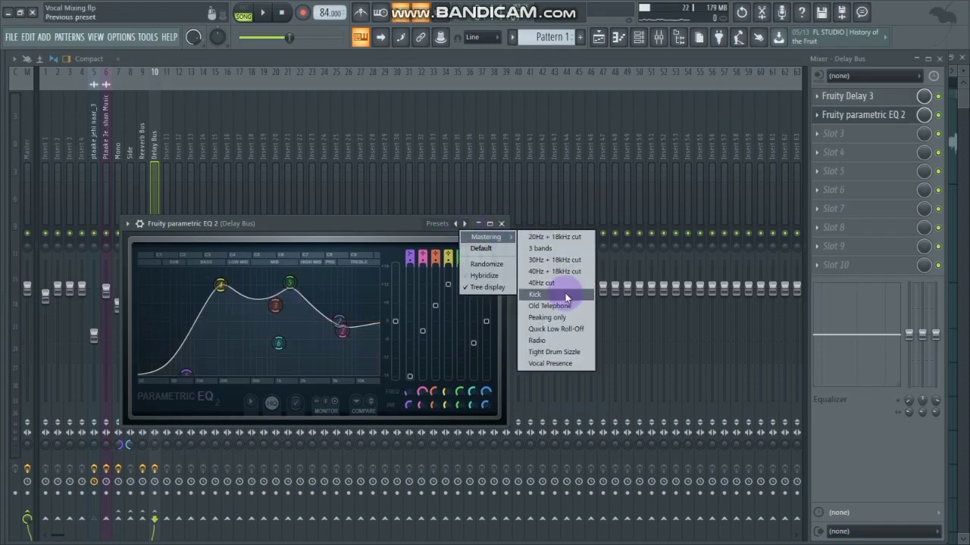
left_click(481, 249)
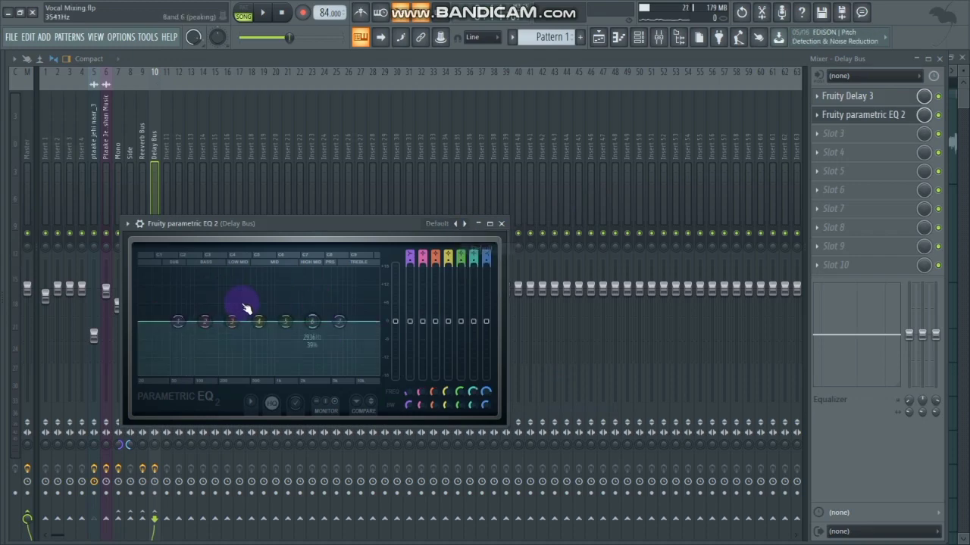
Shape band 1 of the Delay Bus EQ into a Steep 8 low cut, and pull high-shelf band 7 down to roll off the treble.
right_click(180, 326)
left_click(236, 368)
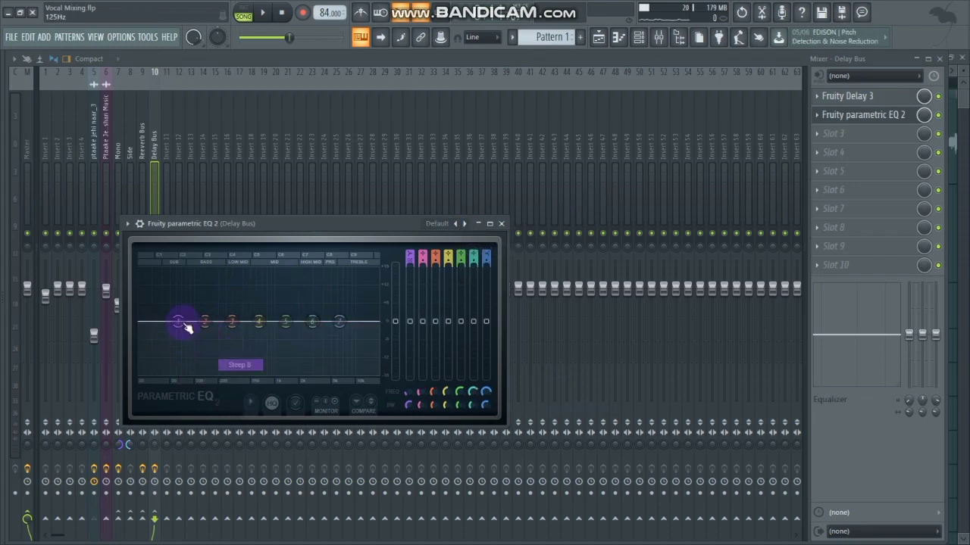
left_click_drag(188, 325, 200, 371)
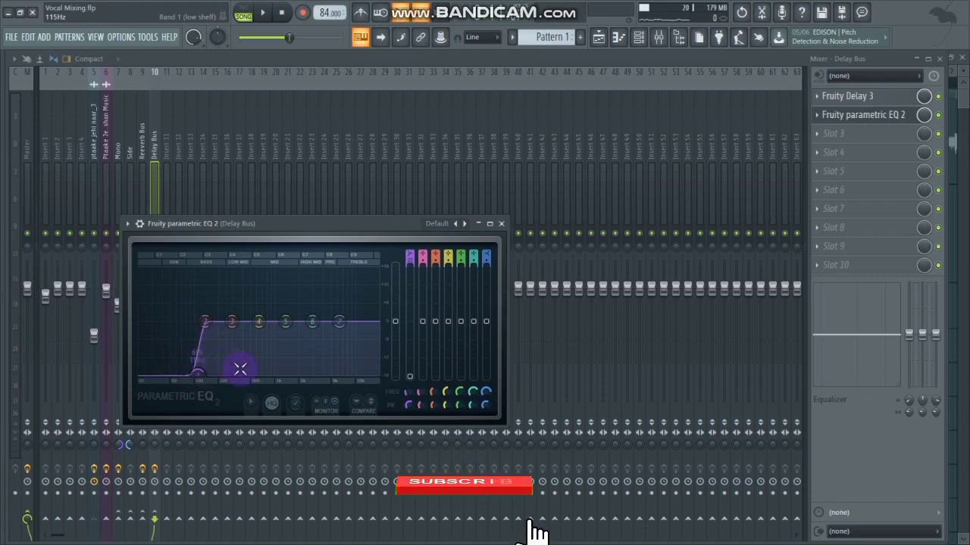
left_click_drag(238, 369, 254, 372)
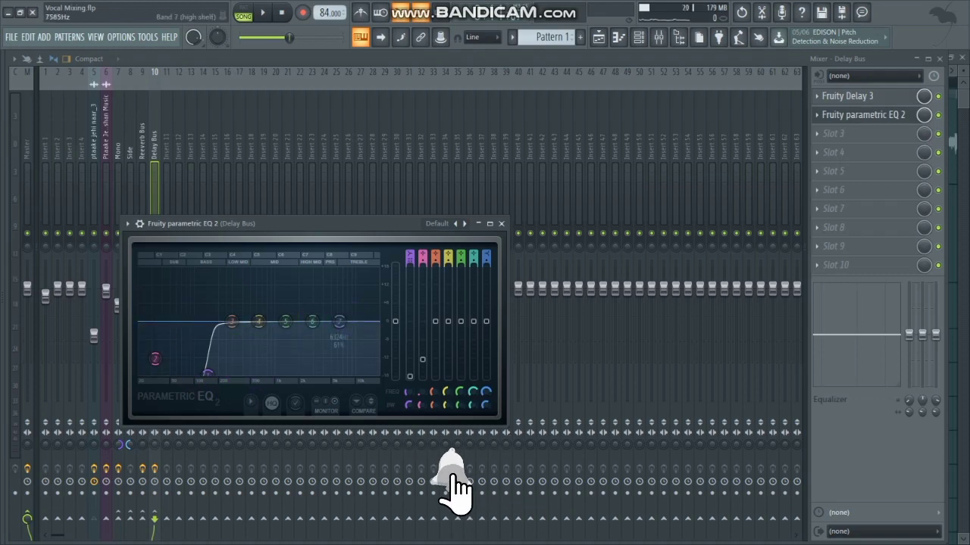
left_click_drag(338, 321, 349, 371)
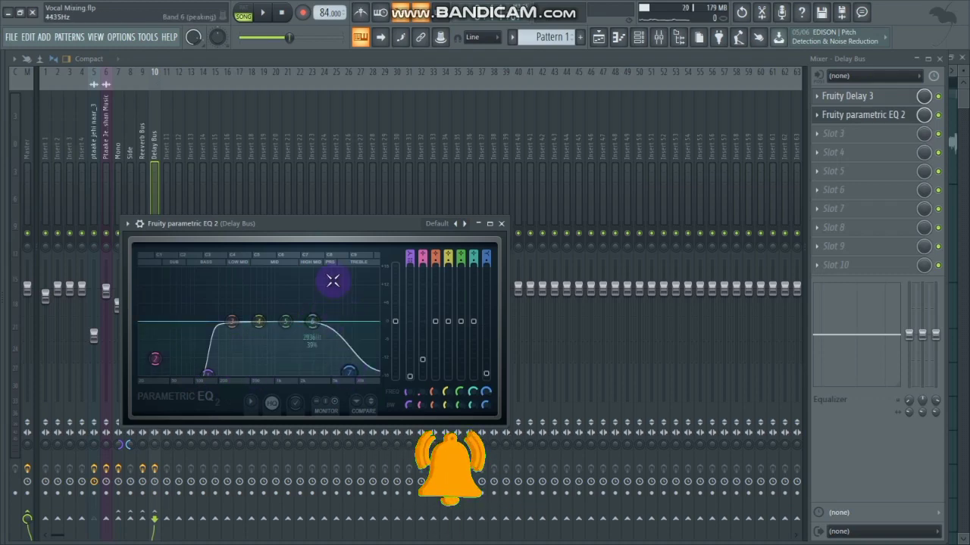
While the song plays, dip EQ band 5 to about -2.7 dB at 578 Hz, close the EQ window and stop playback.
key("space")
left_click_drag(334, 223, 378, 200)
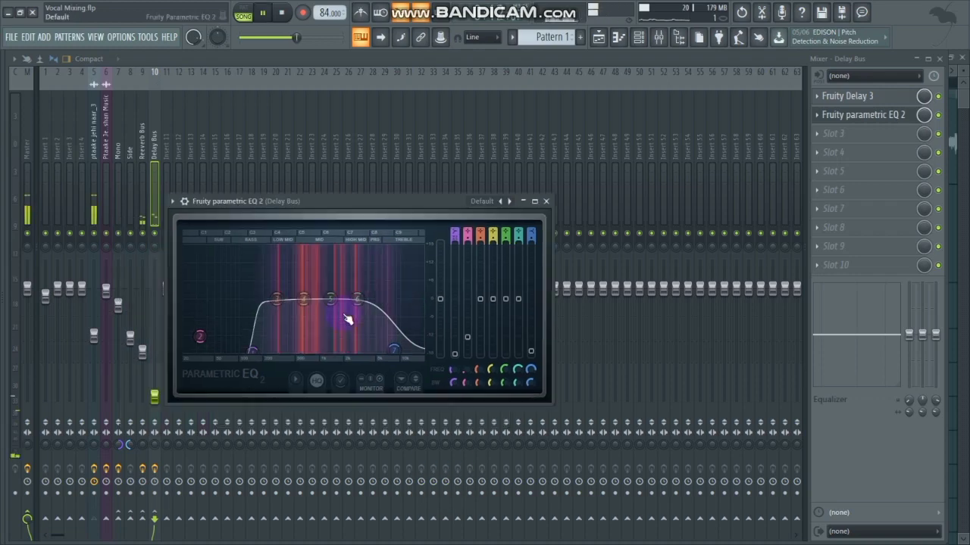
left_click_drag(330, 298, 301, 248)
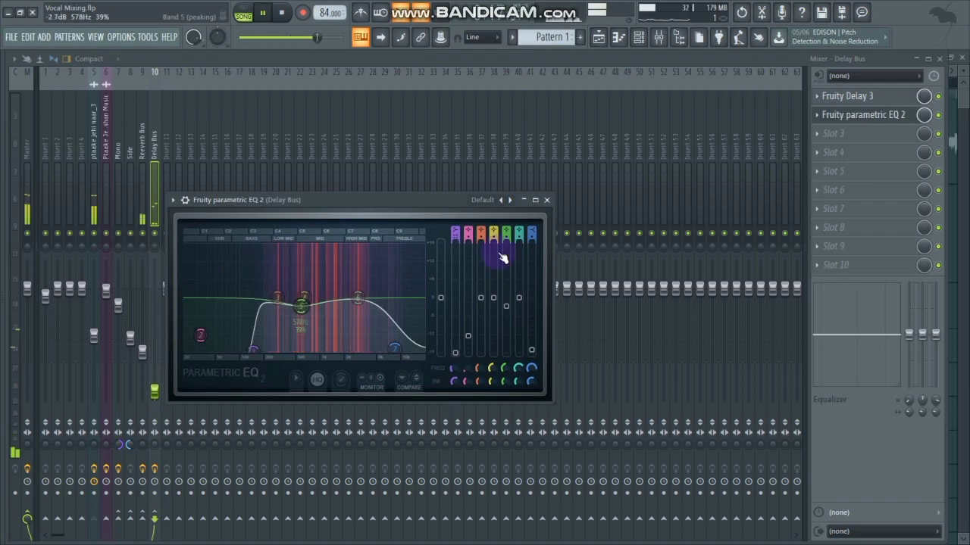
left_click(546, 200)
key("space")
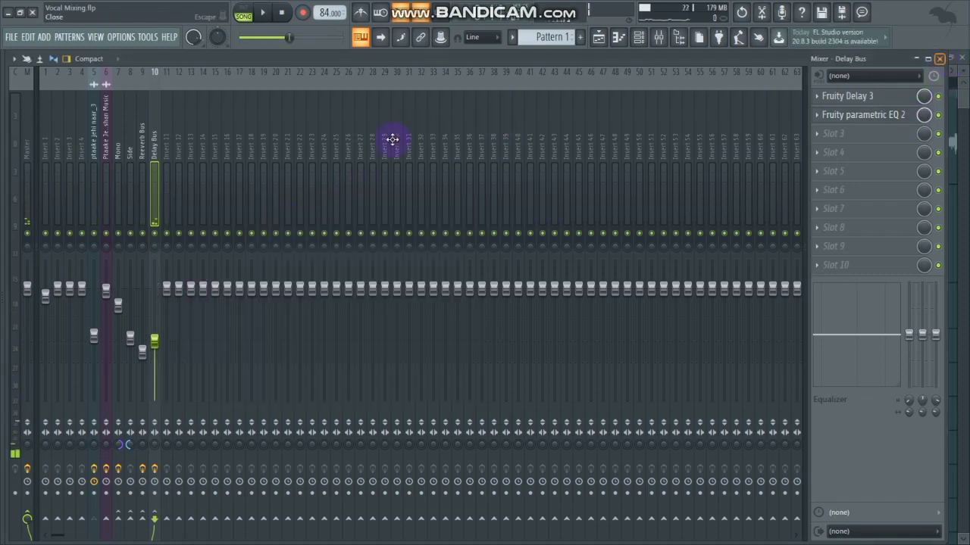
Return to the playlist, unmute the music on Track 1 and reduce the height of Track 2.
key("F5")
scroll(275, 102, "down", 3)
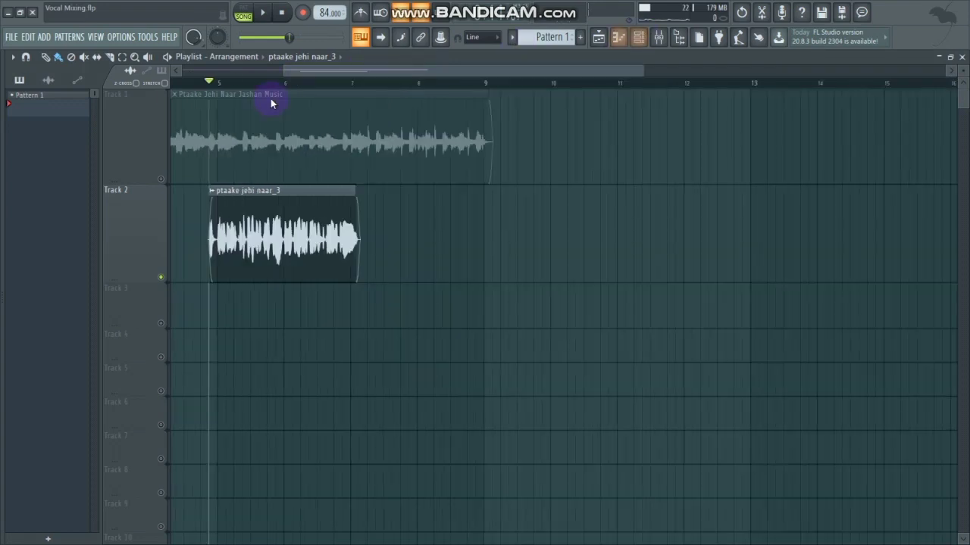
scroll(203, 158, "left", 3)
left_click(161, 179)
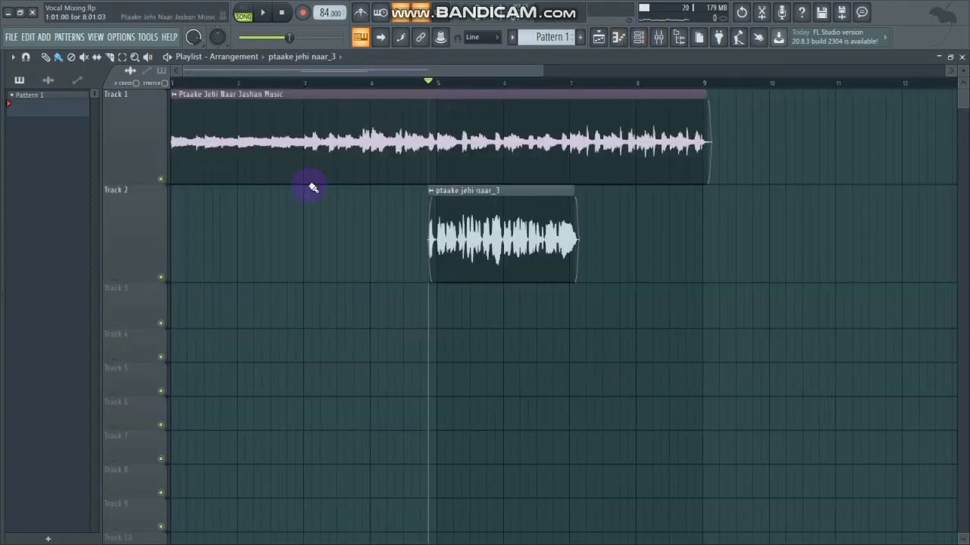
left_click_drag(133, 253, 132, 257)
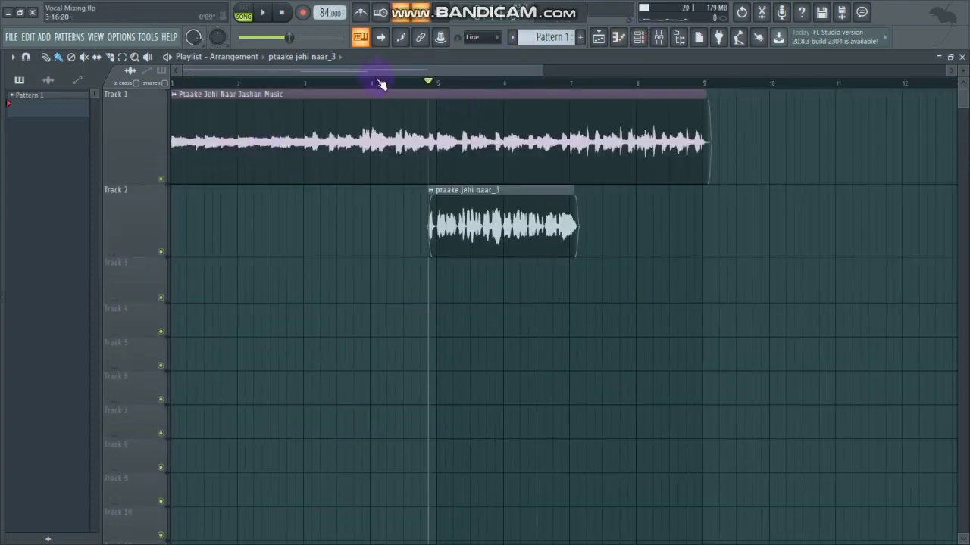
Audition the full mix from the song's start past the end of the vocal clip, and stop playback.
left_click(19, 79)
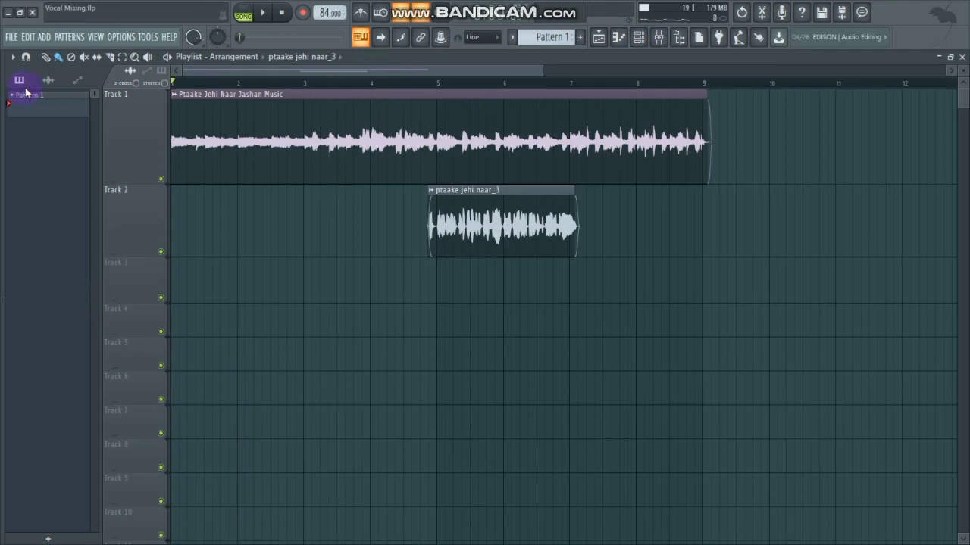
key("space")
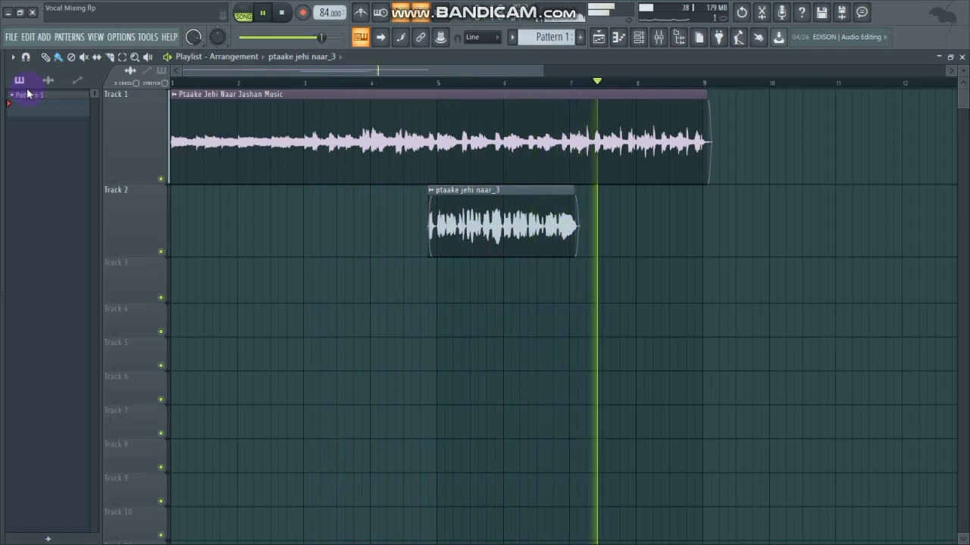
key("space")
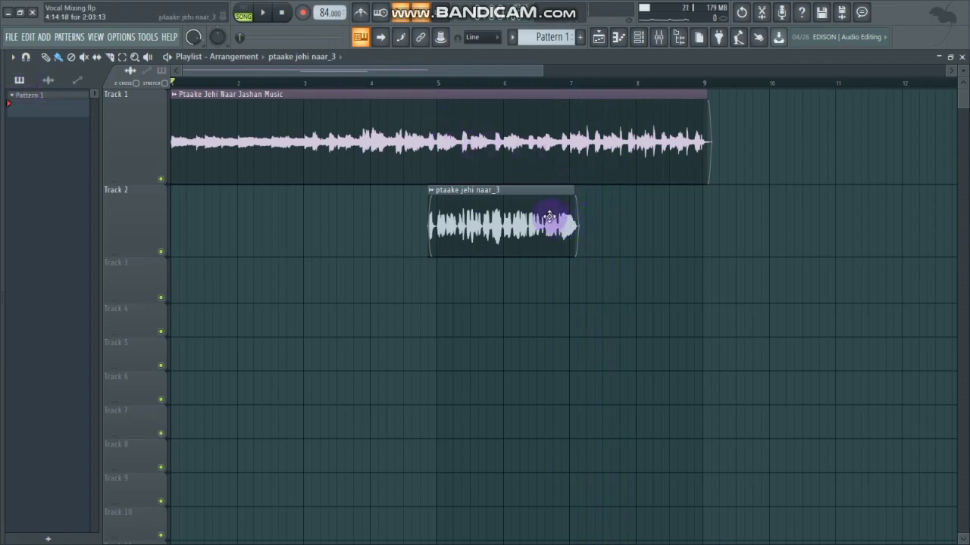
left_click_drag(190, 69, 367, 80)
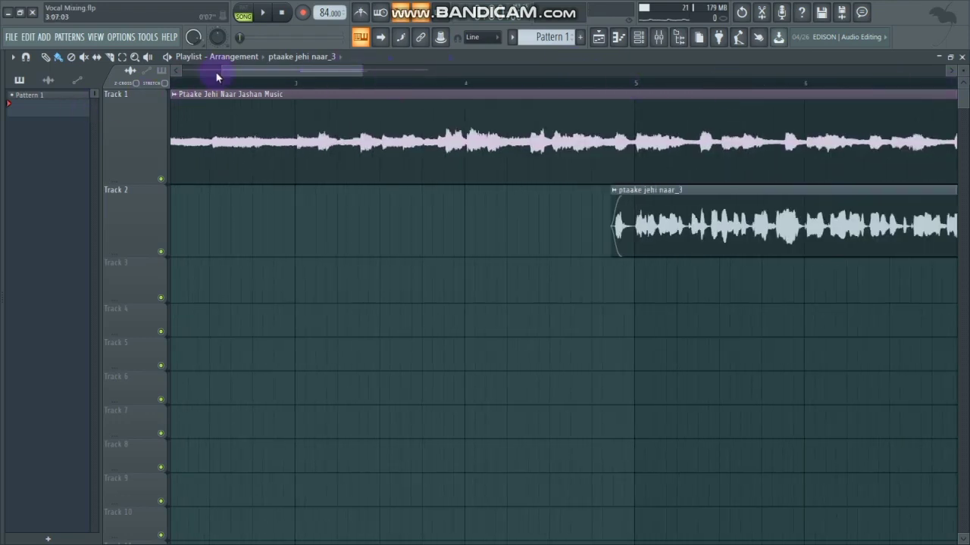
scroll(220, 73, "down", 5)
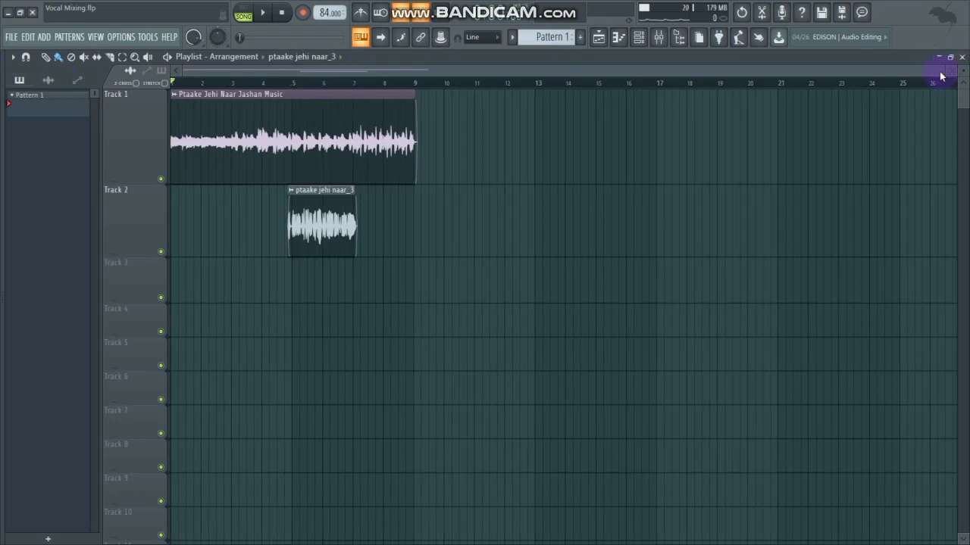
left_click_drag(944, 72, 507, 66)
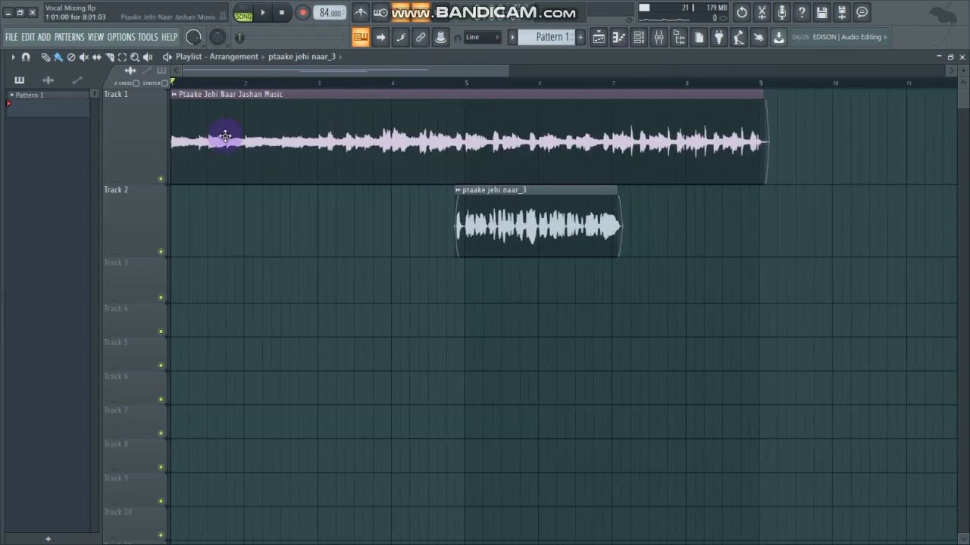
Make playlist Tracks 1 and 2 shorter and Track 4 slightly taller.
left_click_drag(119, 183, 117, 167)
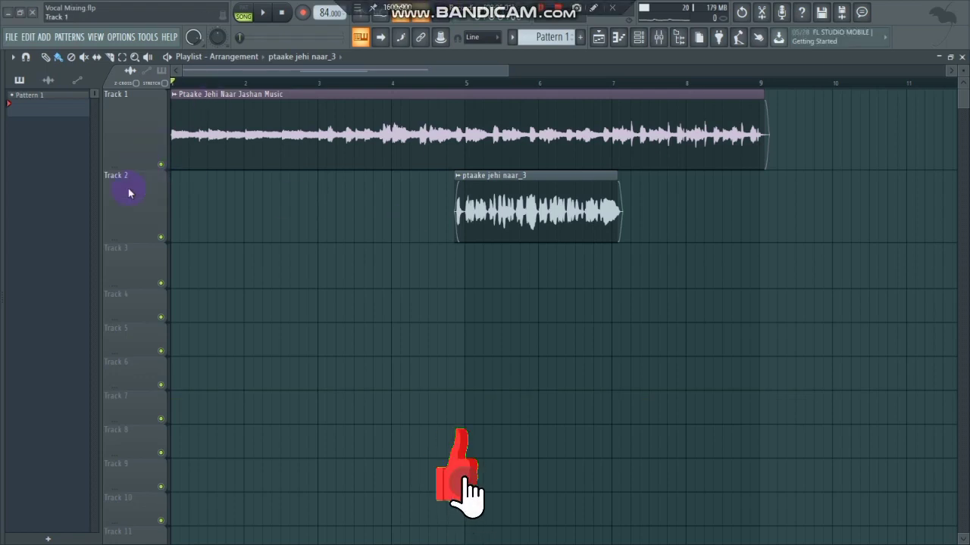
left_click_drag(126, 240, 126, 217)
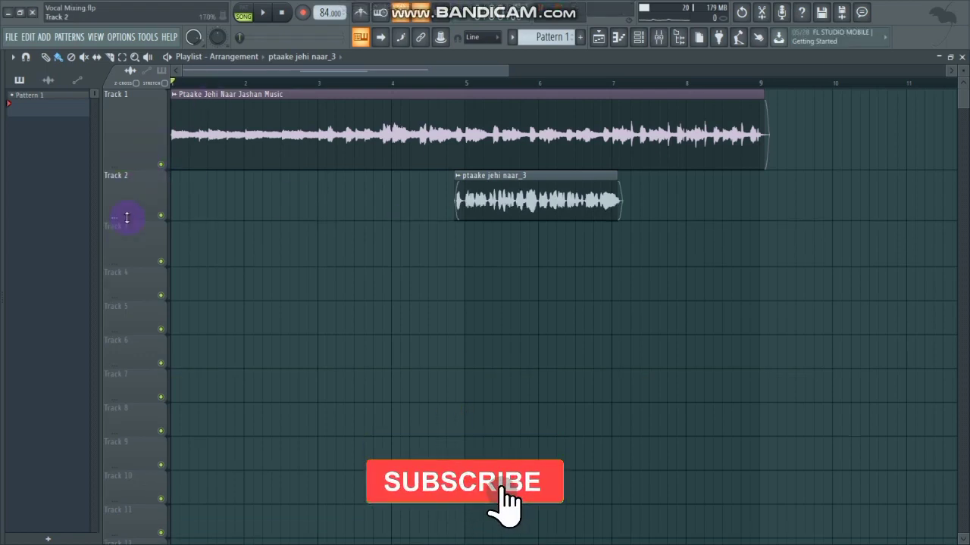
left_click_drag(110, 168, 115, 141)
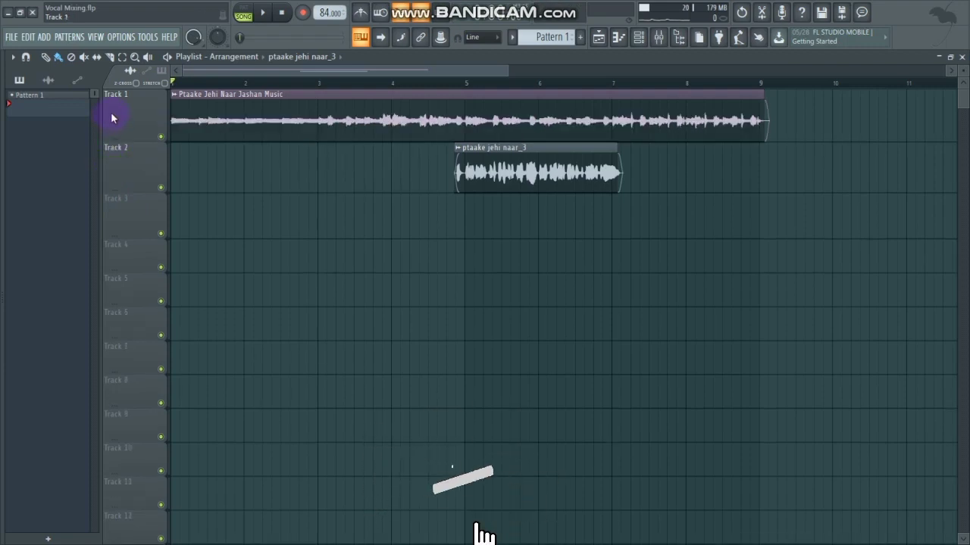
left_click_drag(507, 69, 617, 61)
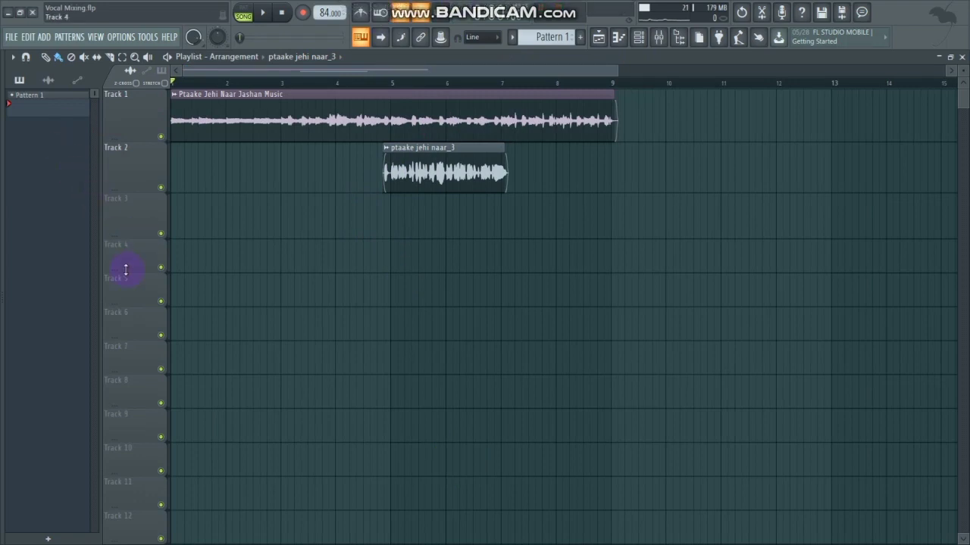
left_click_drag(125, 271, 125, 278)
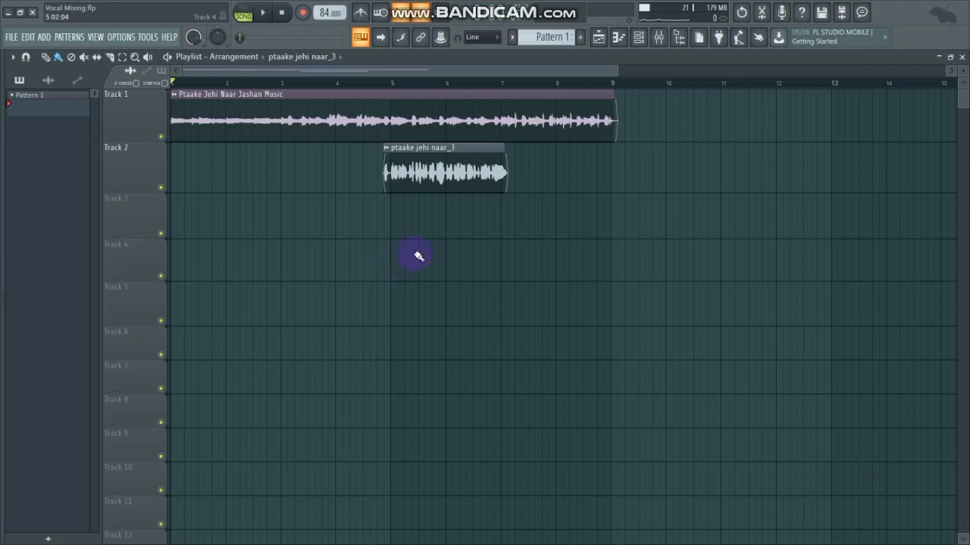
Reduce the heights of playlist Tracks 1 through 5 to make the arrangement more compact.
left_click_drag(124, 125, 124, 109)
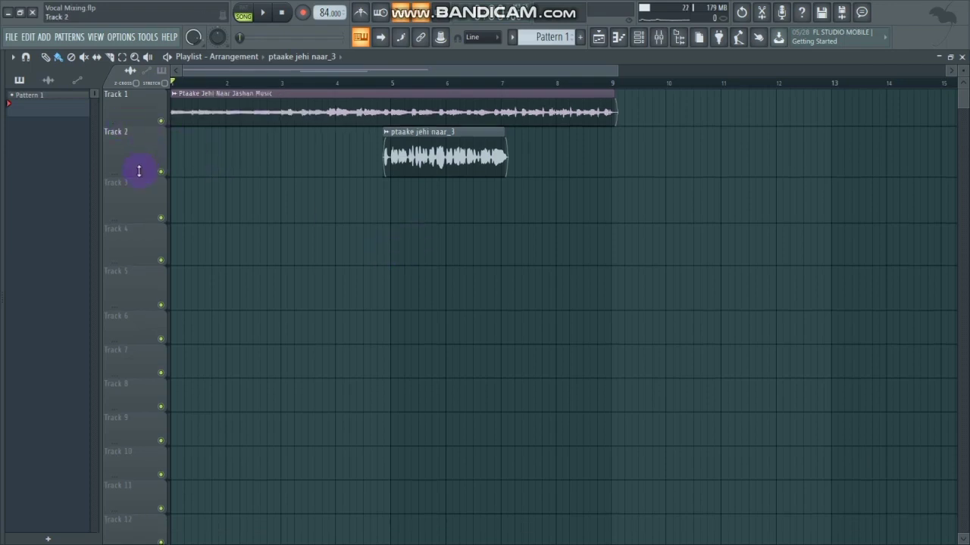
left_click_drag(129, 176, 130, 159)
left_click_drag(148, 201, 141, 187)
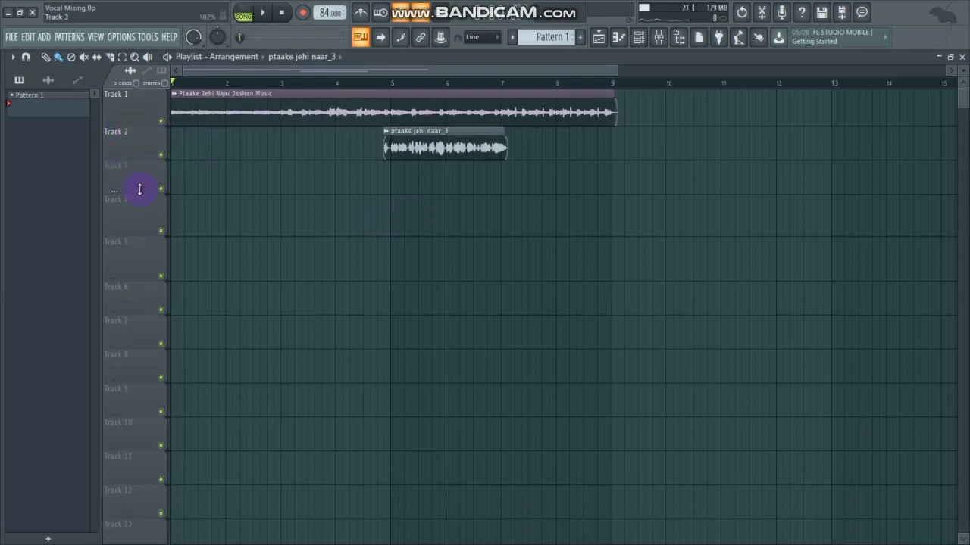
left_click_drag(148, 222, 149, 220)
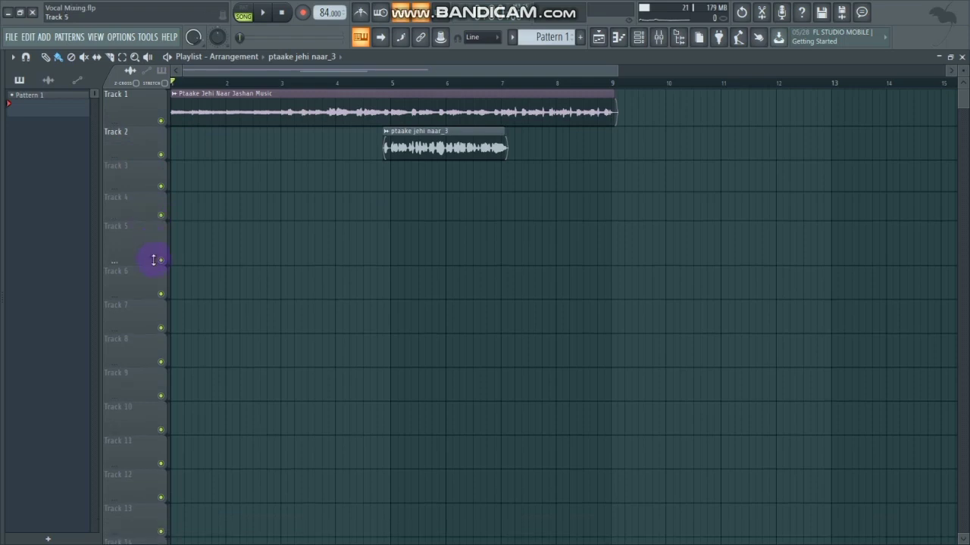
left_click_drag(153, 260, 151, 250)
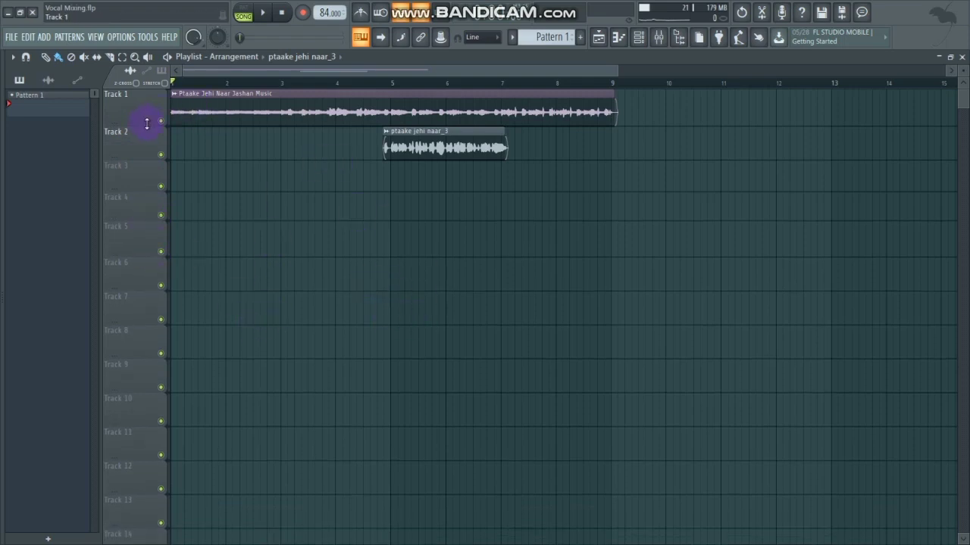
left_click_drag(146, 120, 146, 117)
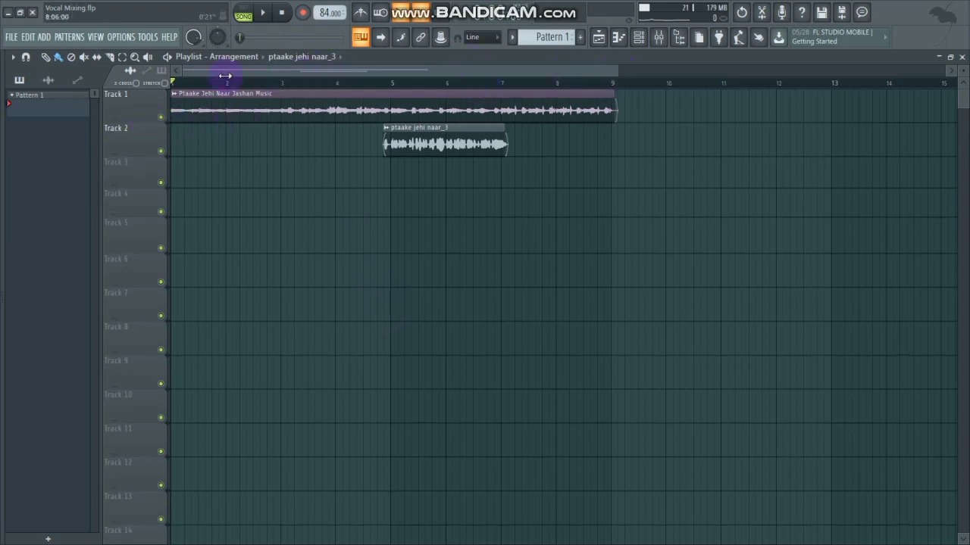
left_click_drag(184, 80, 113, 185)
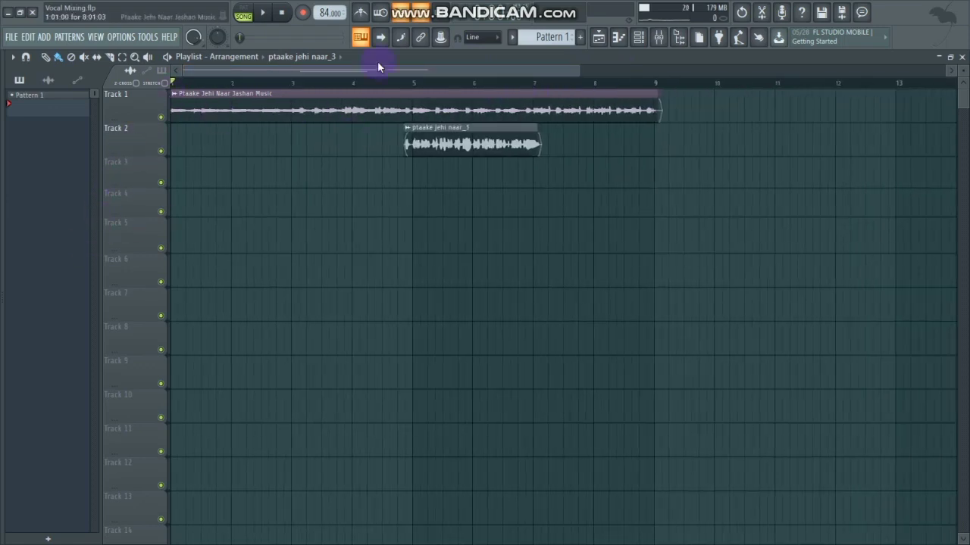
Trim the height of Track 3 slightly and enlarge Tracks 1 and 2 in the playlist, keeping Track 1 the tallest.
mouse_move(431, 3)
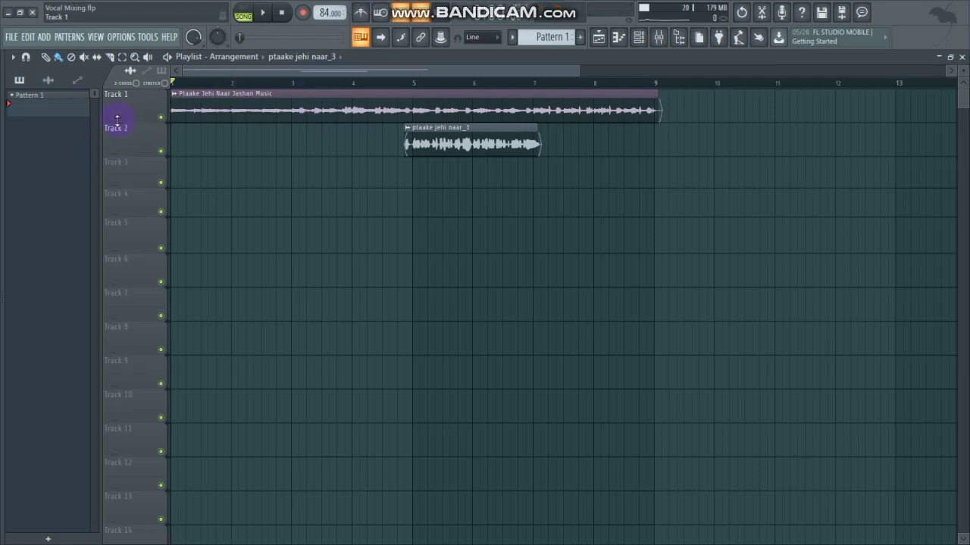
left_click_drag(116, 122, 115, 114)
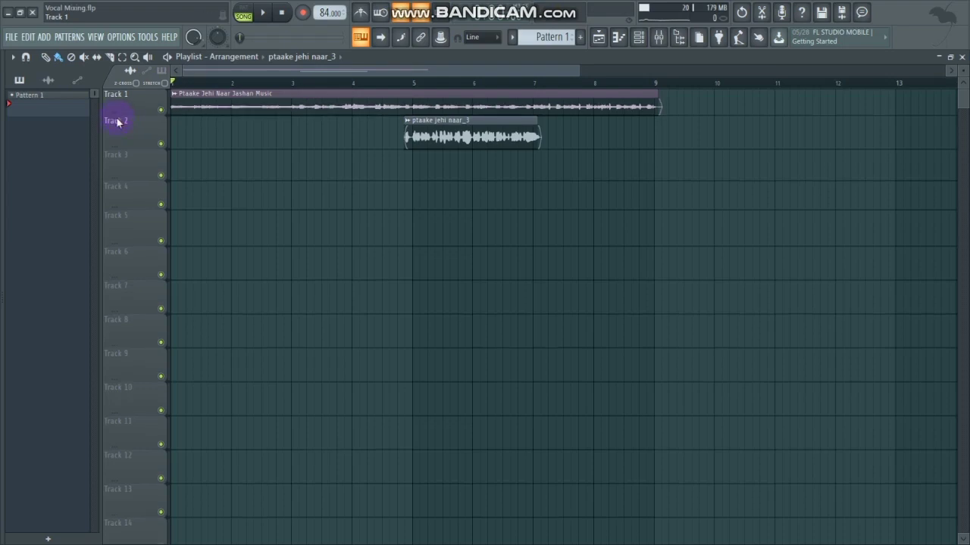
left_click_drag(126, 146, 125, 140)
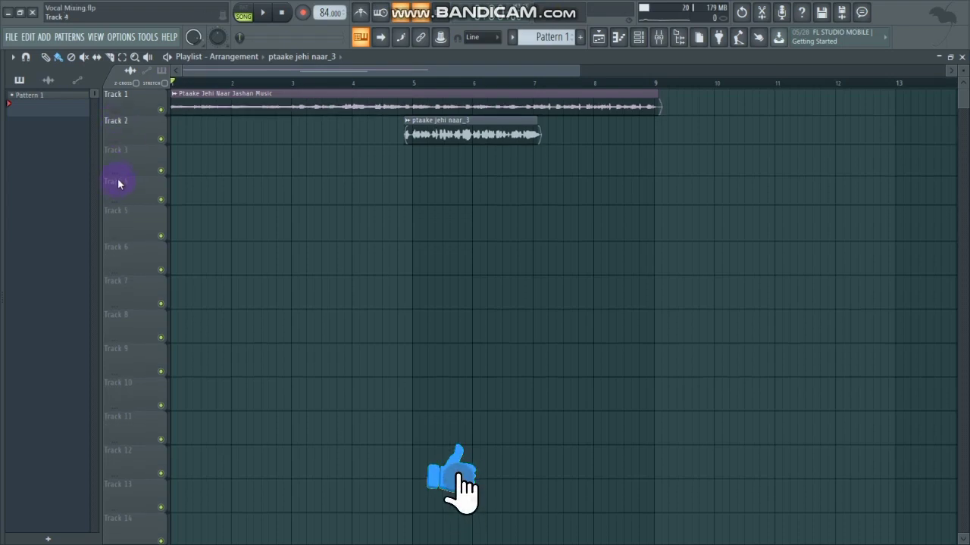
left_click_drag(118, 174, 119, 169)
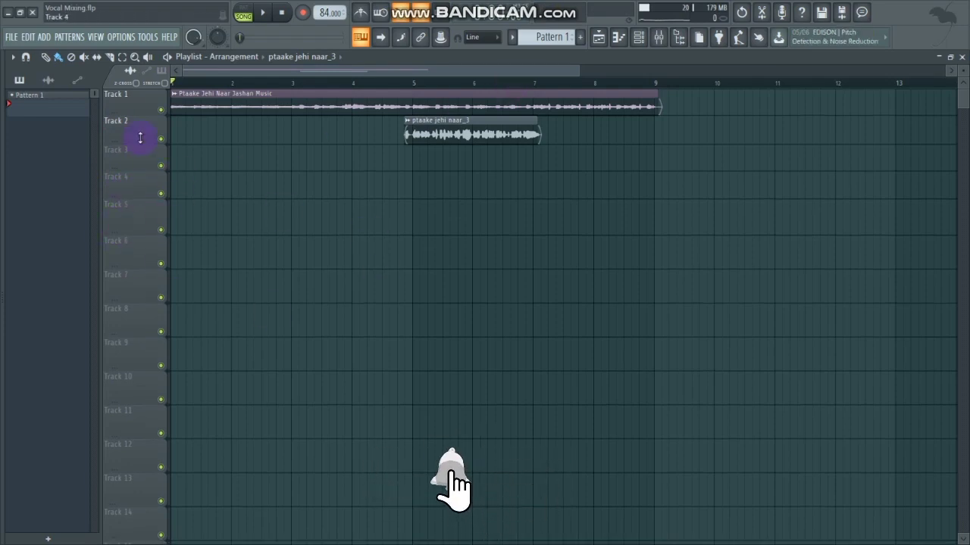
left_click_drag(139, 141, 127, 160)
left_click_drag(127, 210, 131, 208)
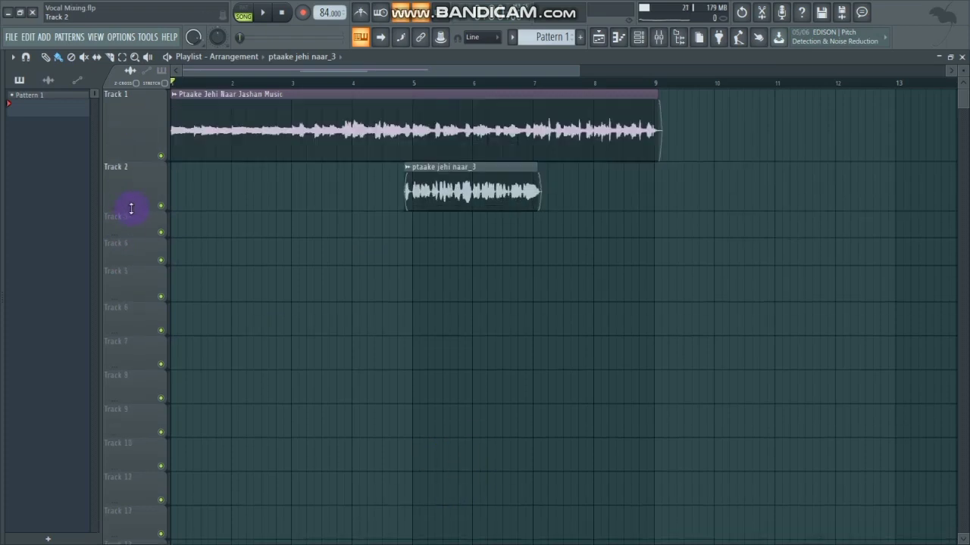